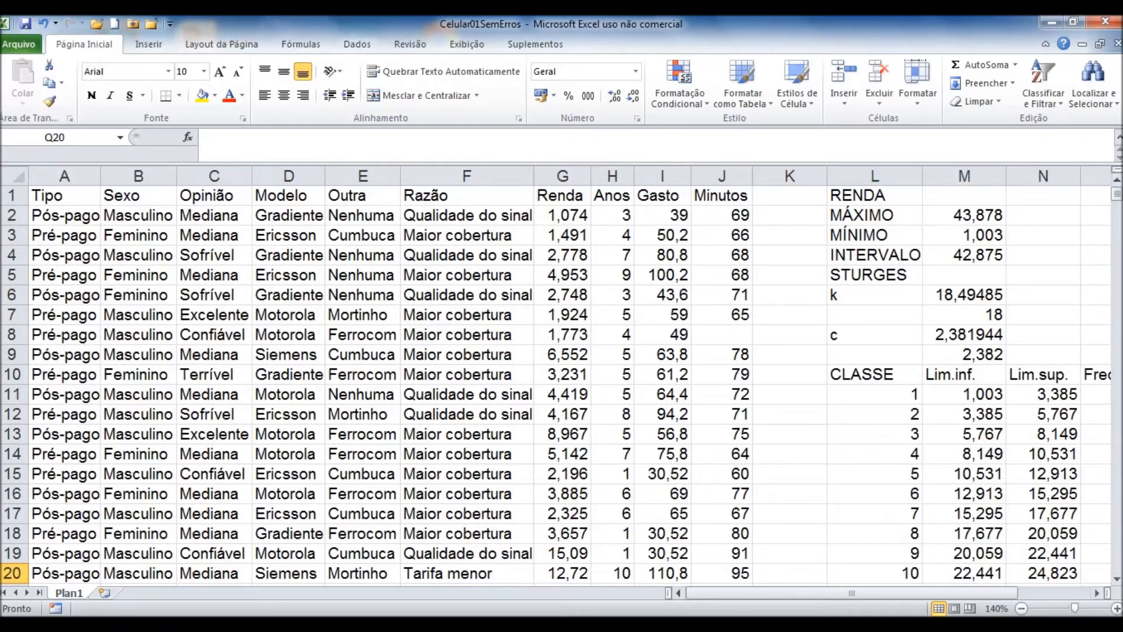
Examine the Renda column, the rounded Sturges class count in M7 and the full frequency table down to its total row.
click(562, 195)
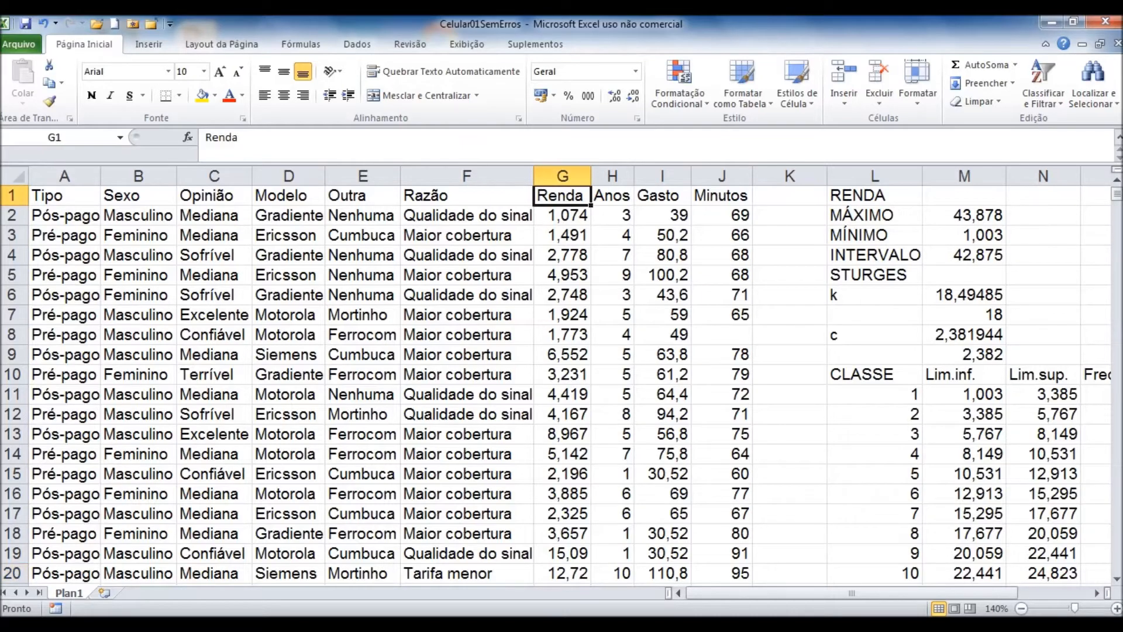
click(963, 314)
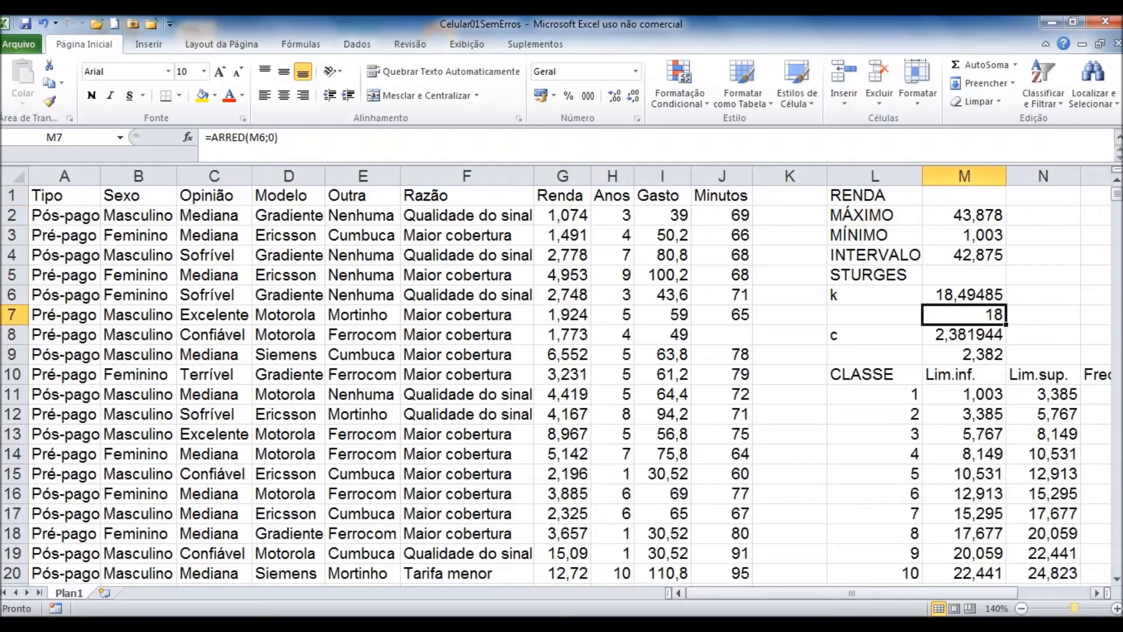
click(1096, 593)
scroll(1097, 593, right, 5)
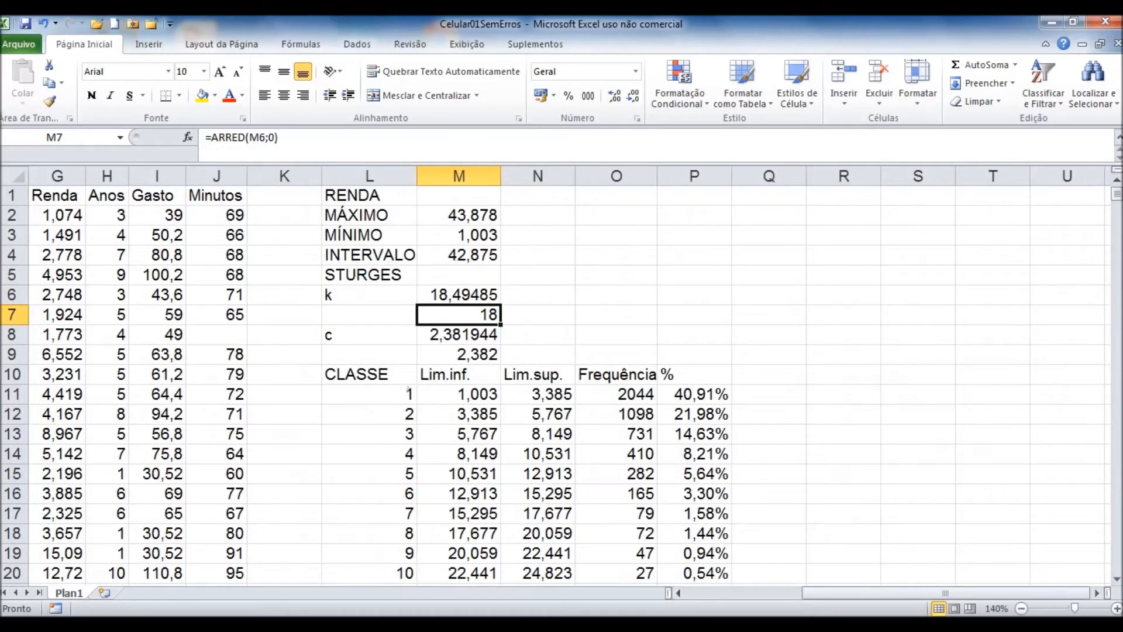
scroll(408, 390, down, 4)
scroll(685, 351, up, 1)
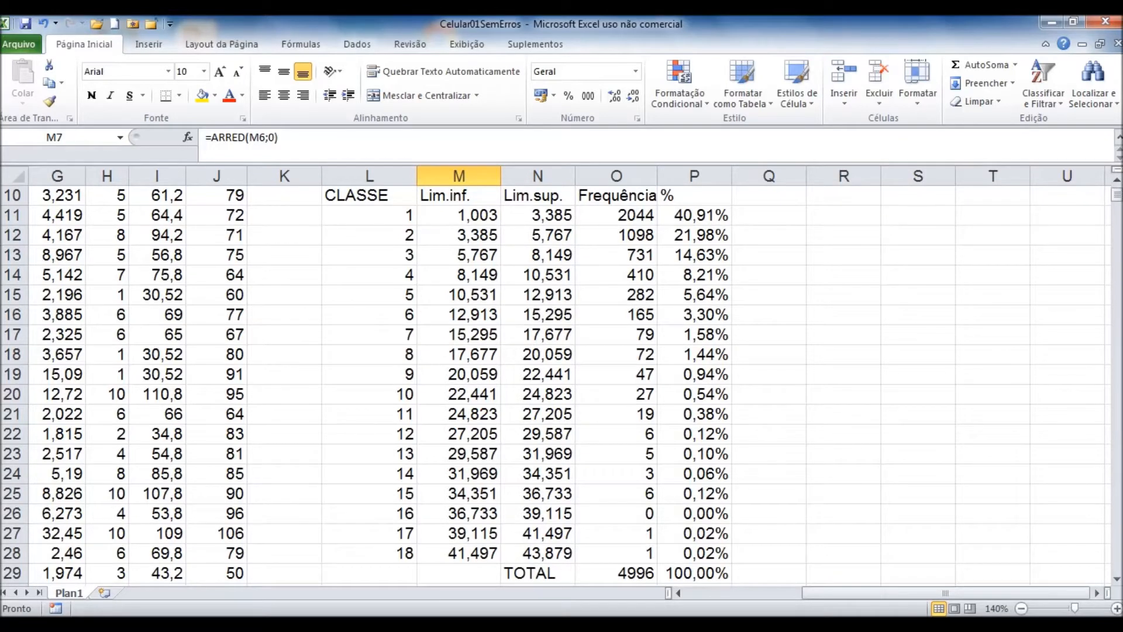
Examine the frequency formula in O11 and the percentage formula in P11 against the Renda summary and class table.
click(616, 215)
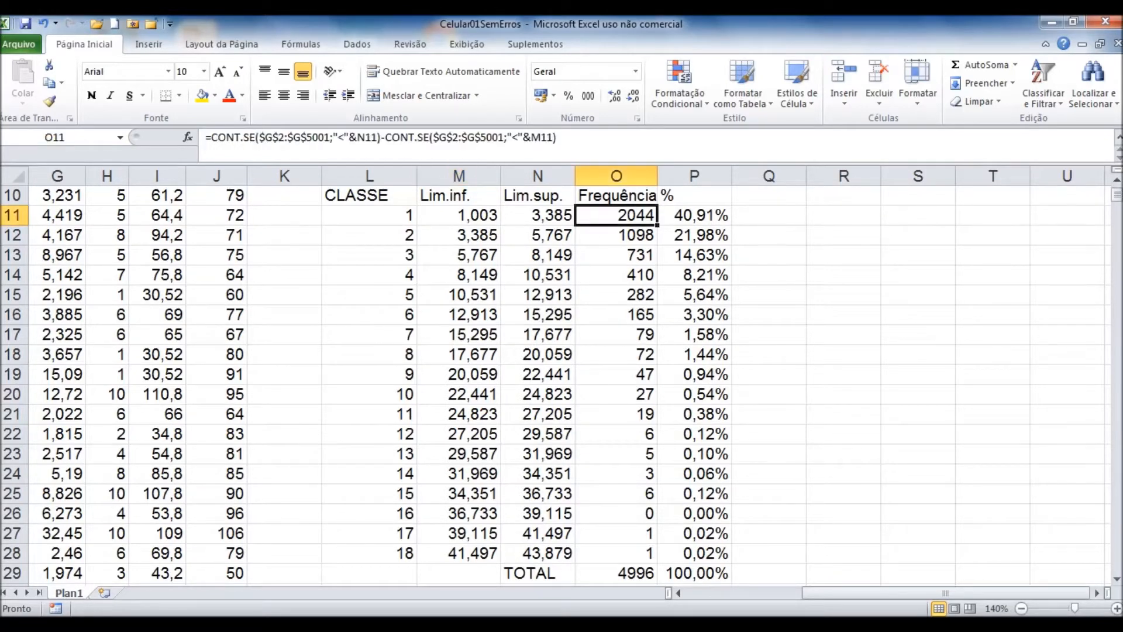
key(F2)
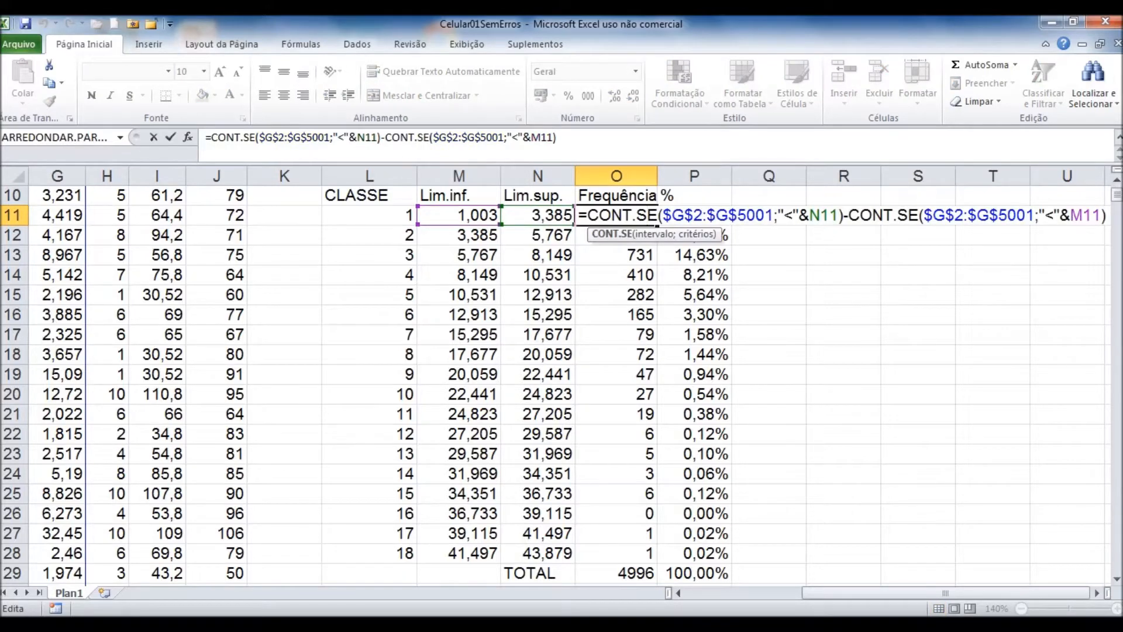
key(Return)
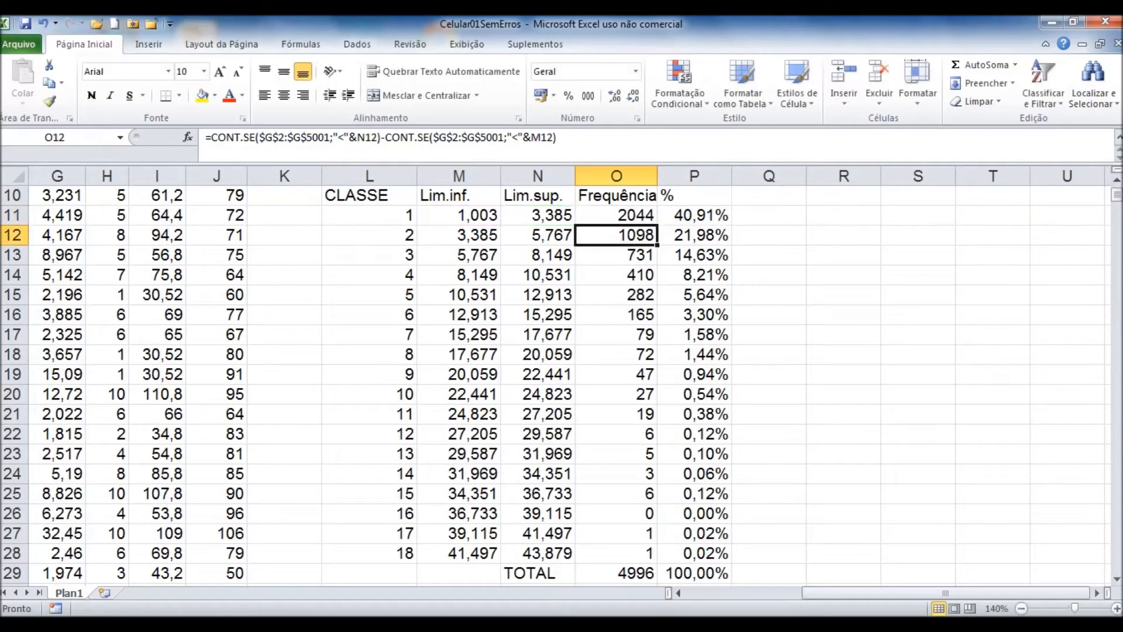
click(694, 215)
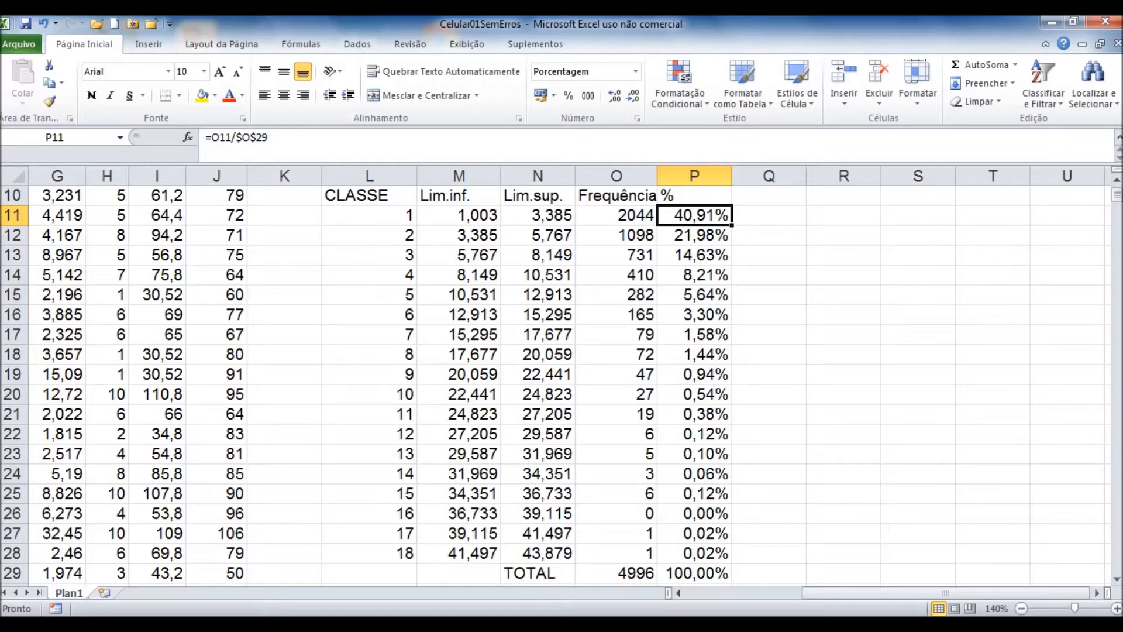
scroll(686, 510, up, 3)
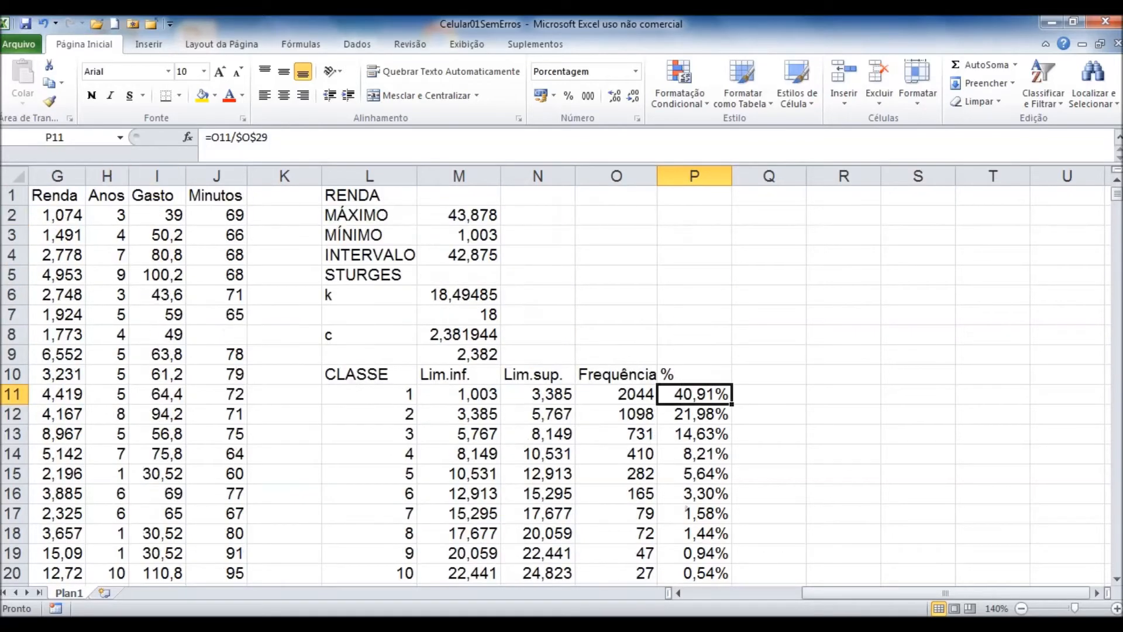
scroll(685, 390, down, 2)
scroll(685, 391, down, 1)
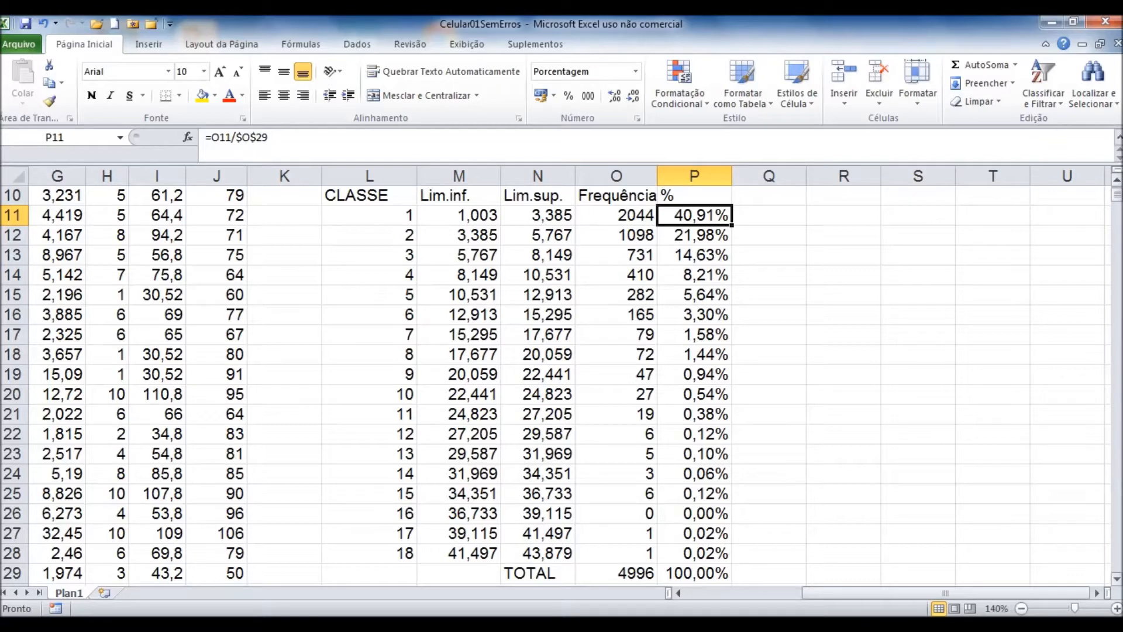
scroll(686, 390, up, 3)
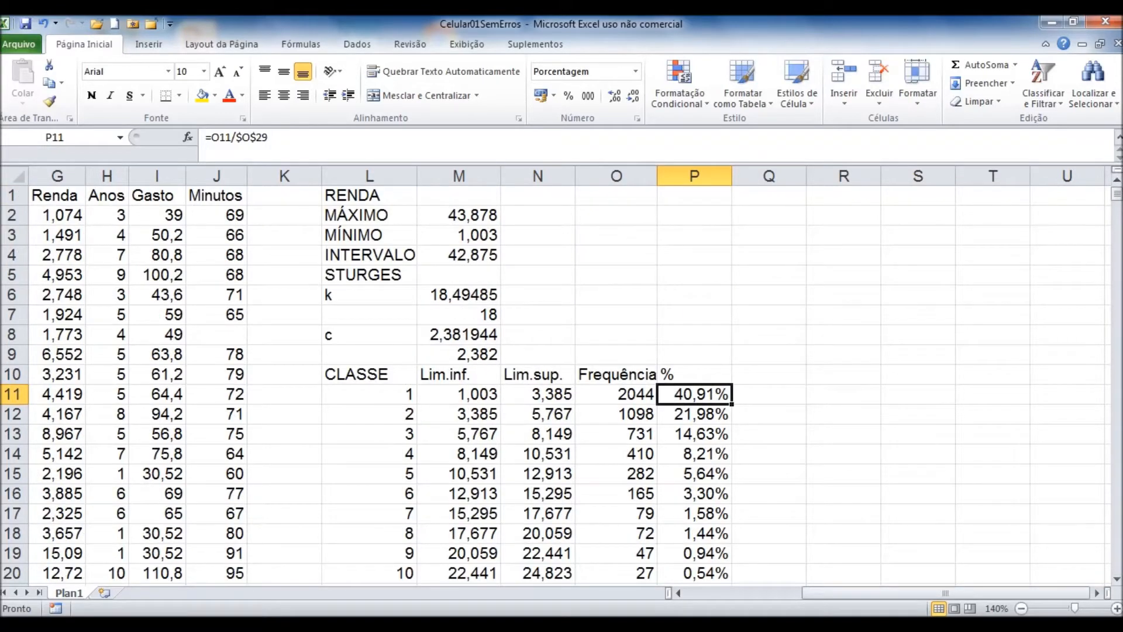
Insert an empty 2D clustered column chart and place it beside the frequency table, over columns R to Y.
click(843, 196)
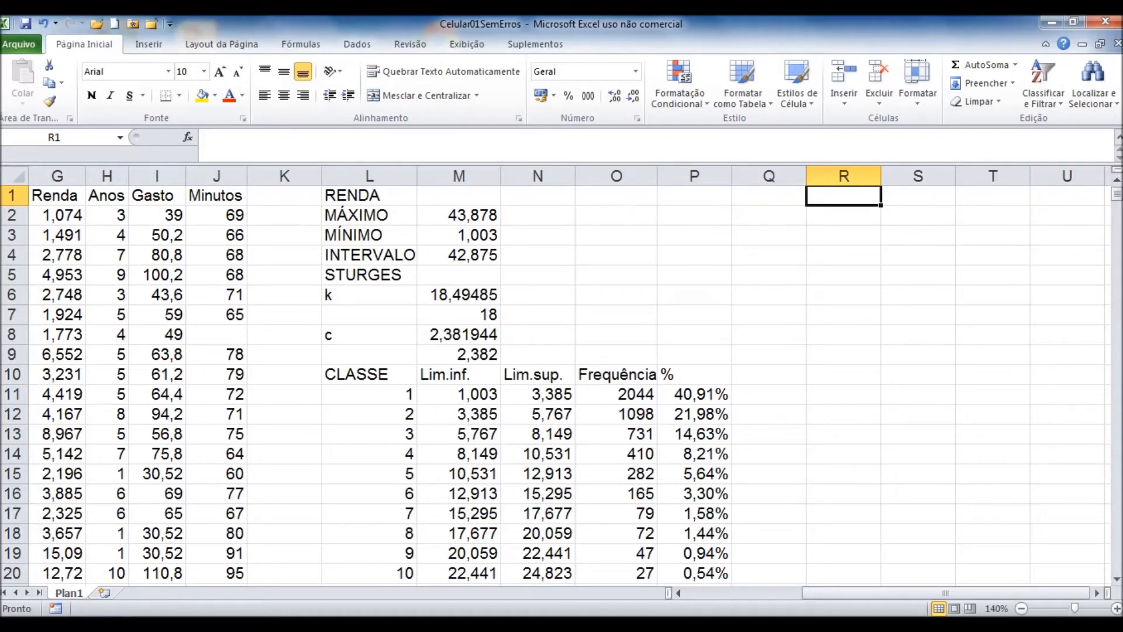
click(148, 44)
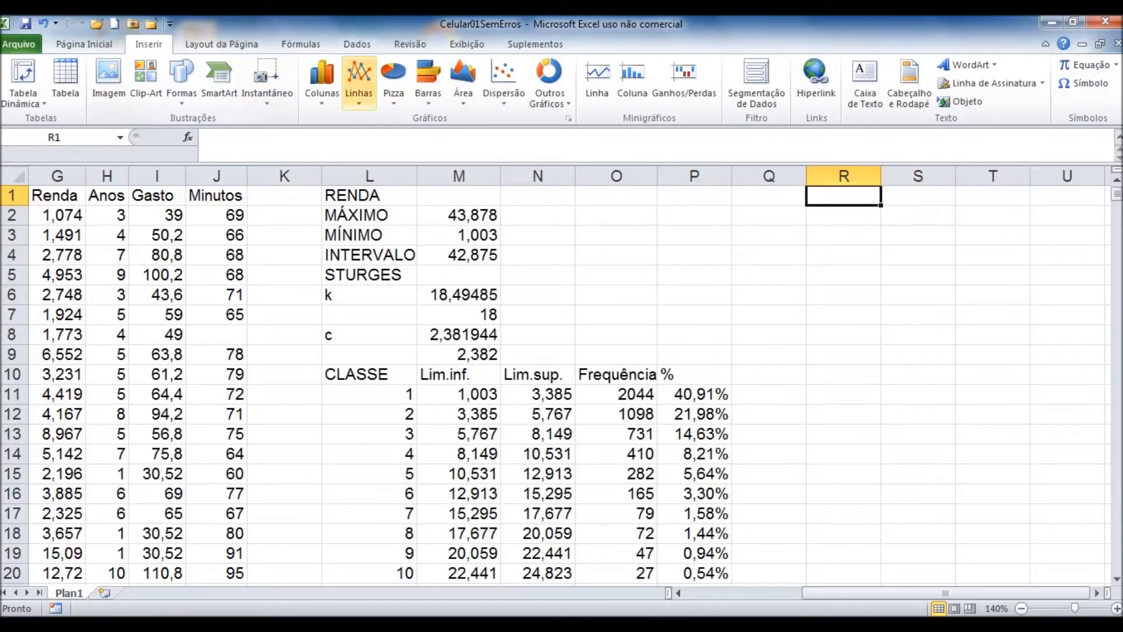
click(322, 82)
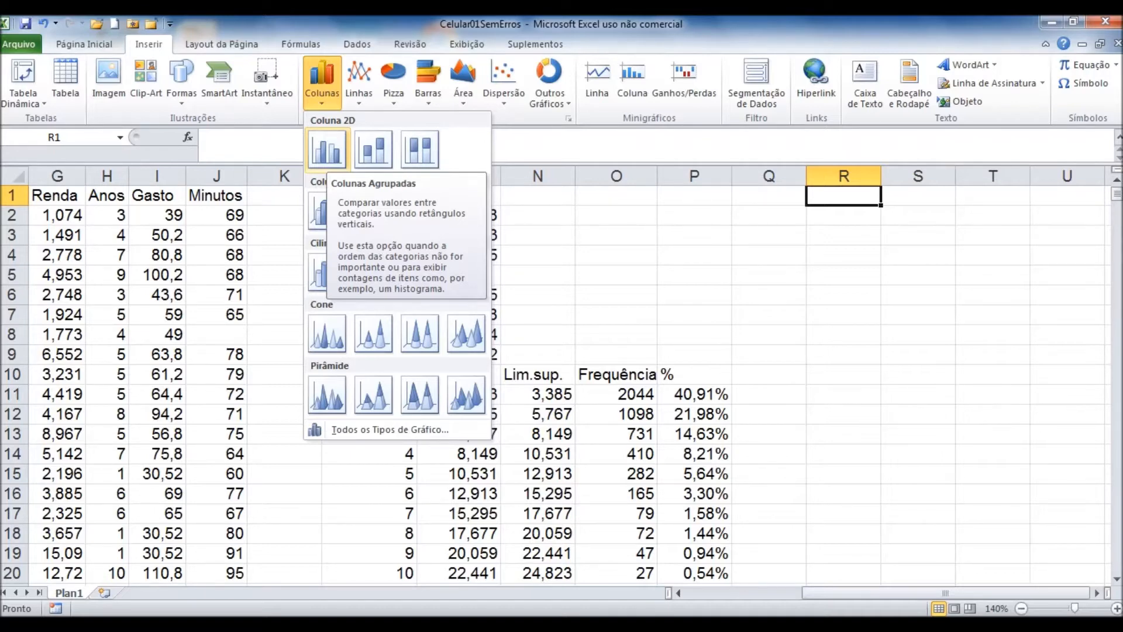
click(327, 149)
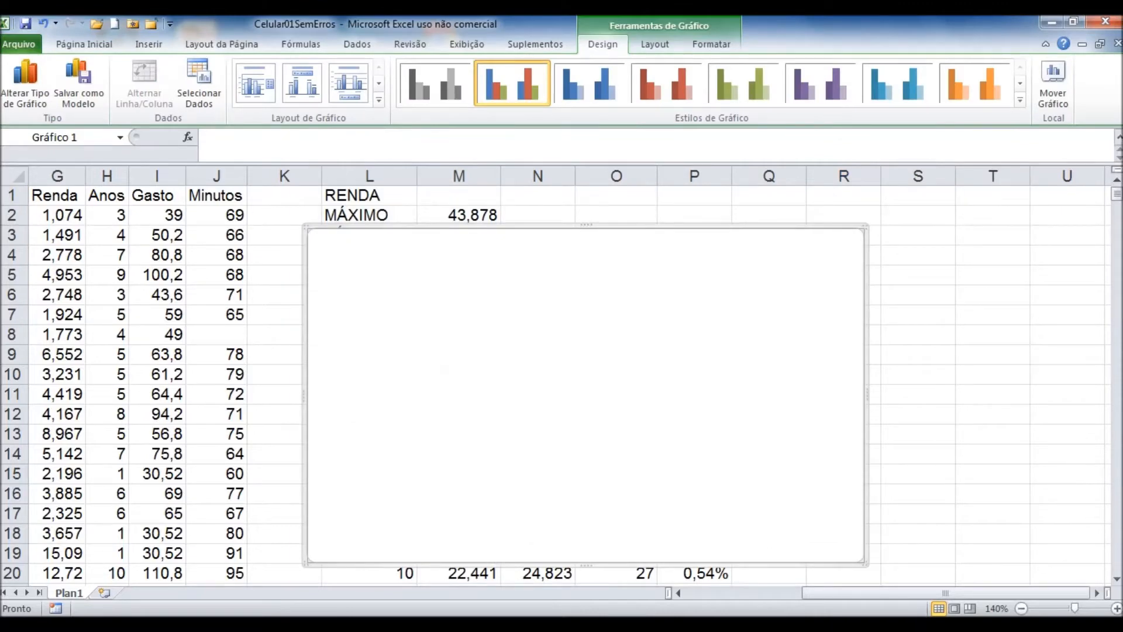
drag(444, 372, 879, 338)
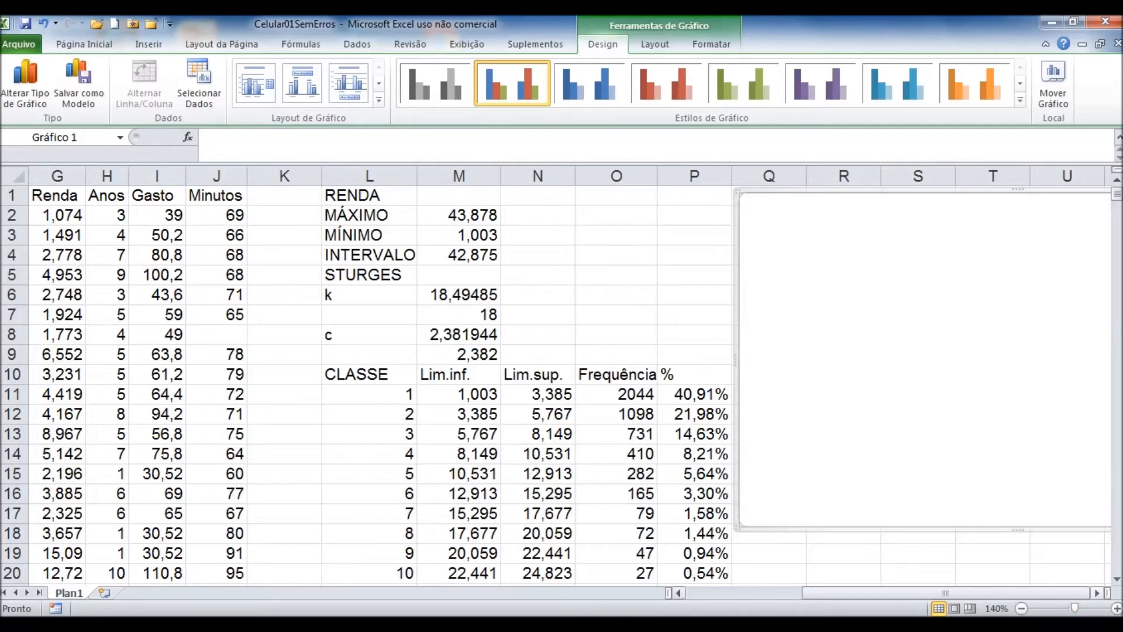
click(1097, 593)
drag(702, 404, 769, 410)
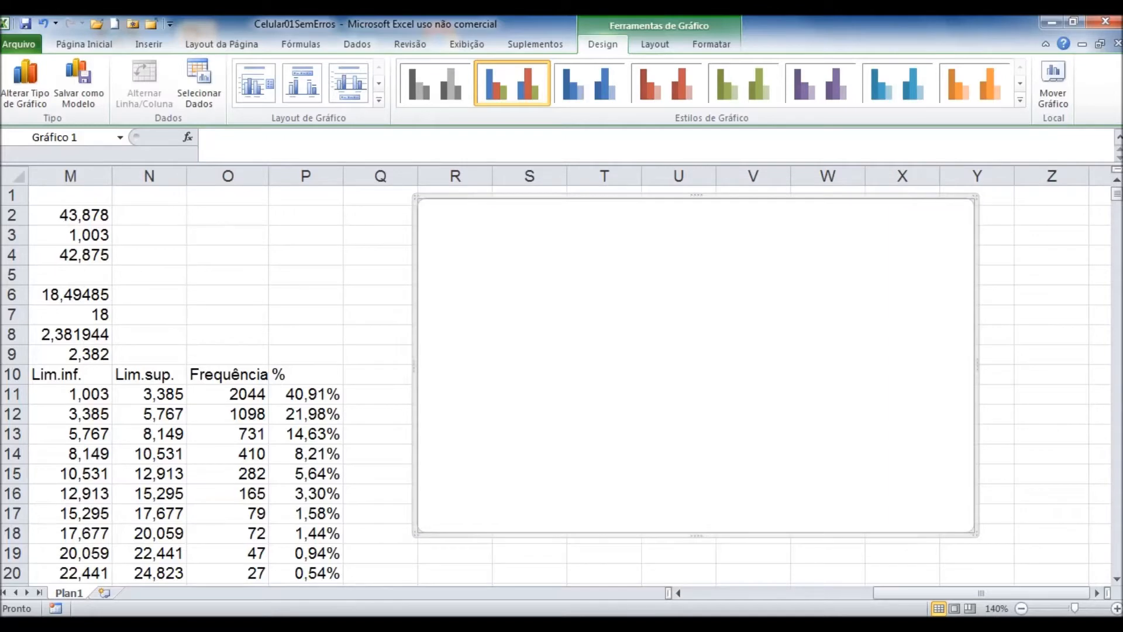
Add a data series to the empty chart using the class frequencies in O11:O28 as its values, leaving the series name blank.
right_click(637, 301)
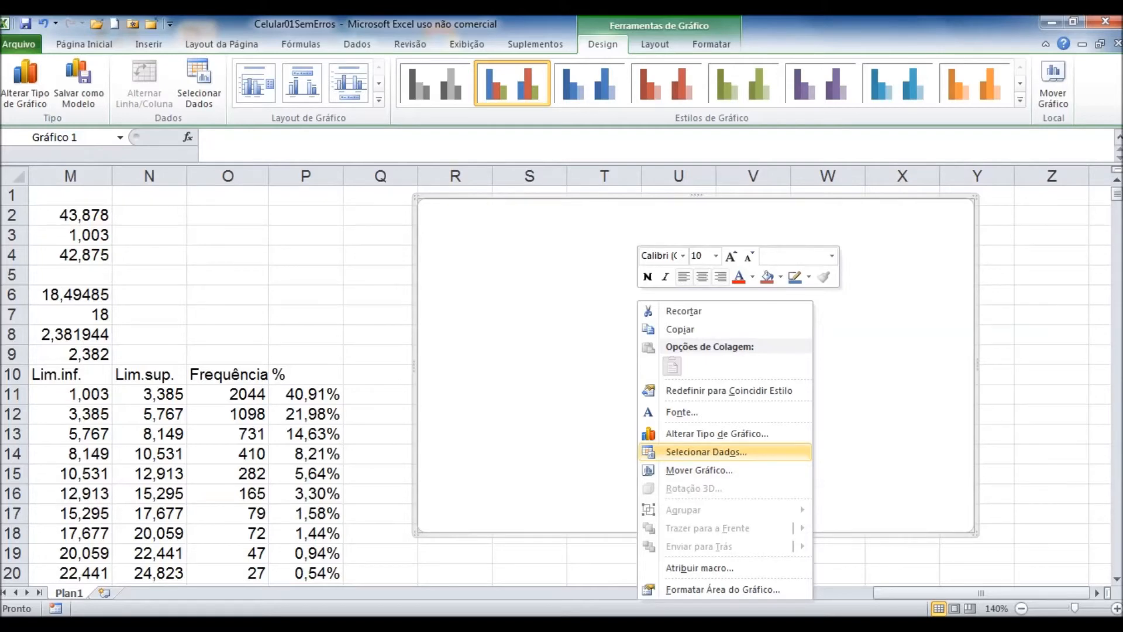
click(705, 451)
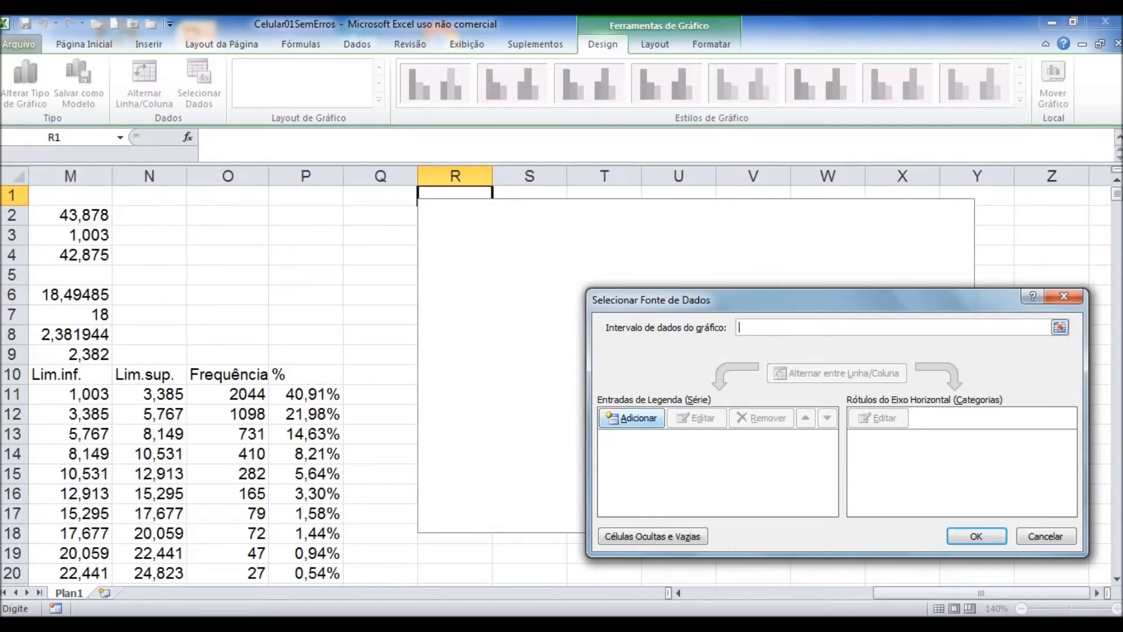
click(632, 418)
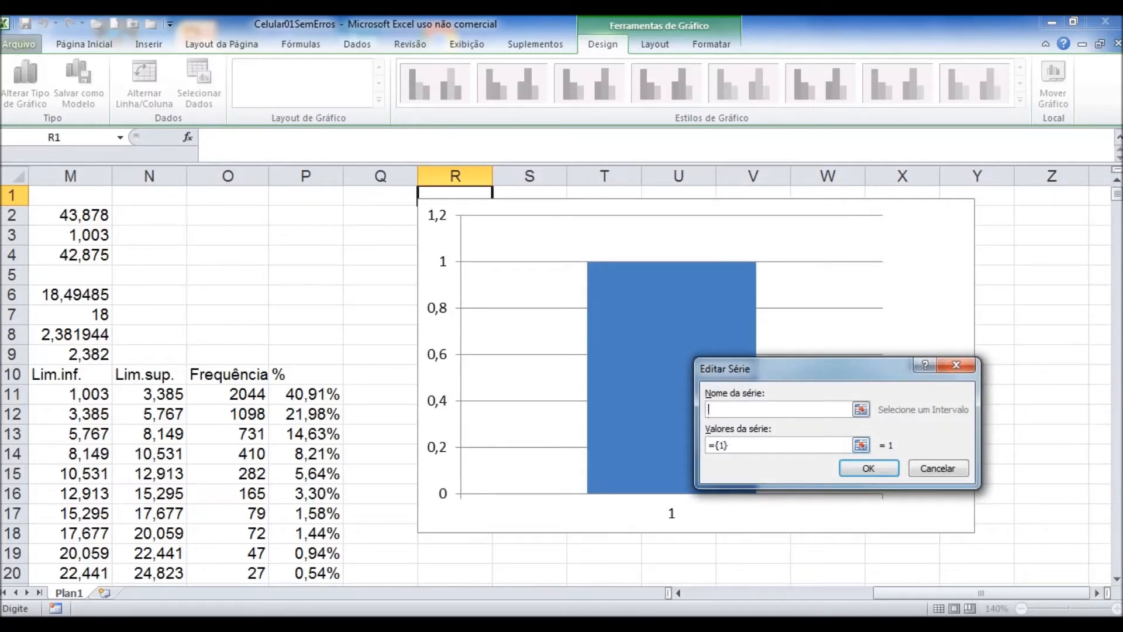
click(861, 445)
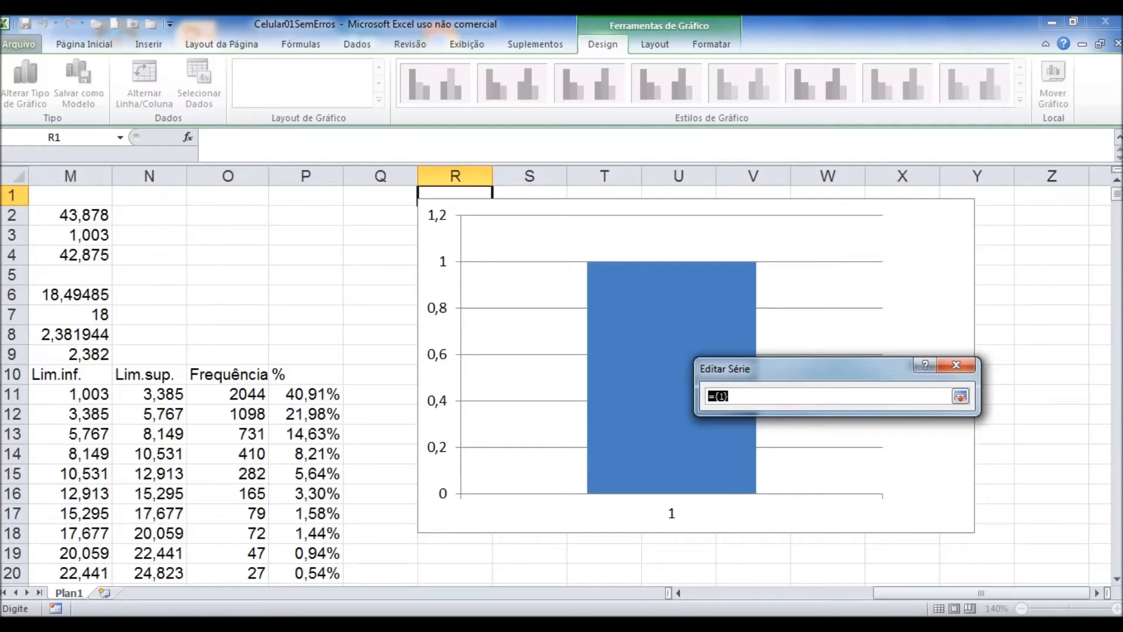
click(678, 593)
click(679, 593)
click(679, 593)
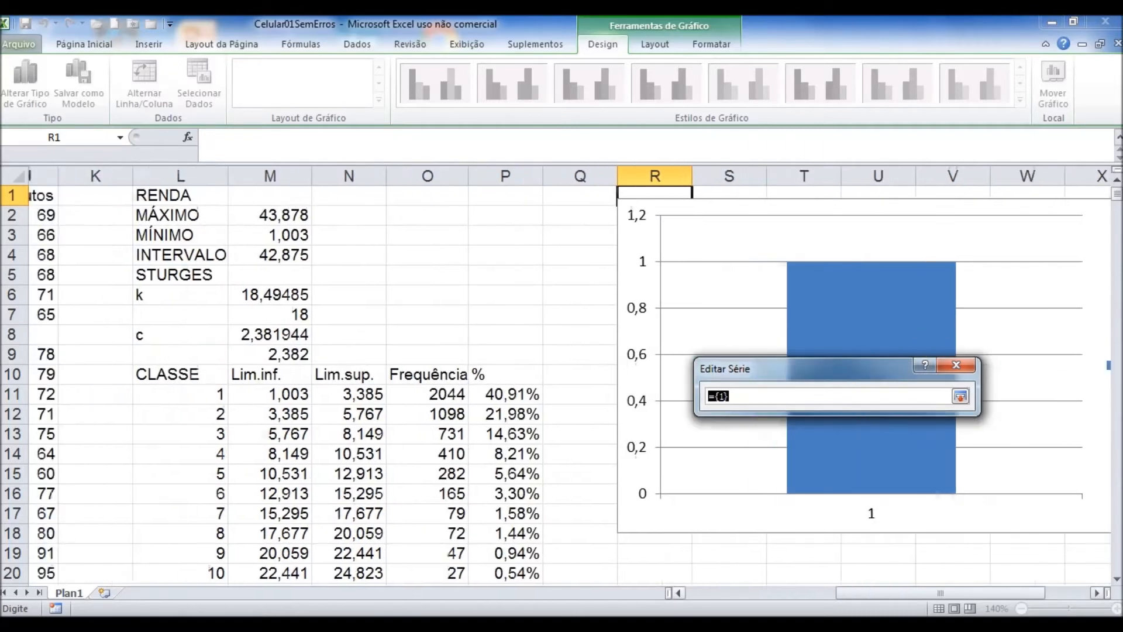
click(678, 593)
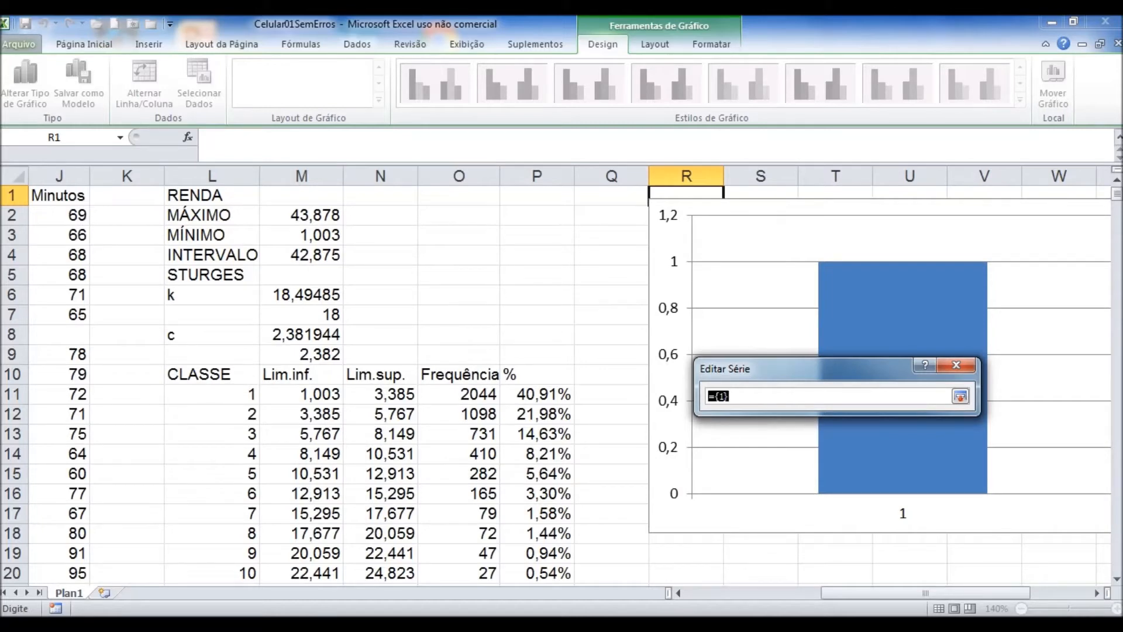
click(459, 394)
drag(459, 395, 494, 536)
scroll(495, 536, up, 1)
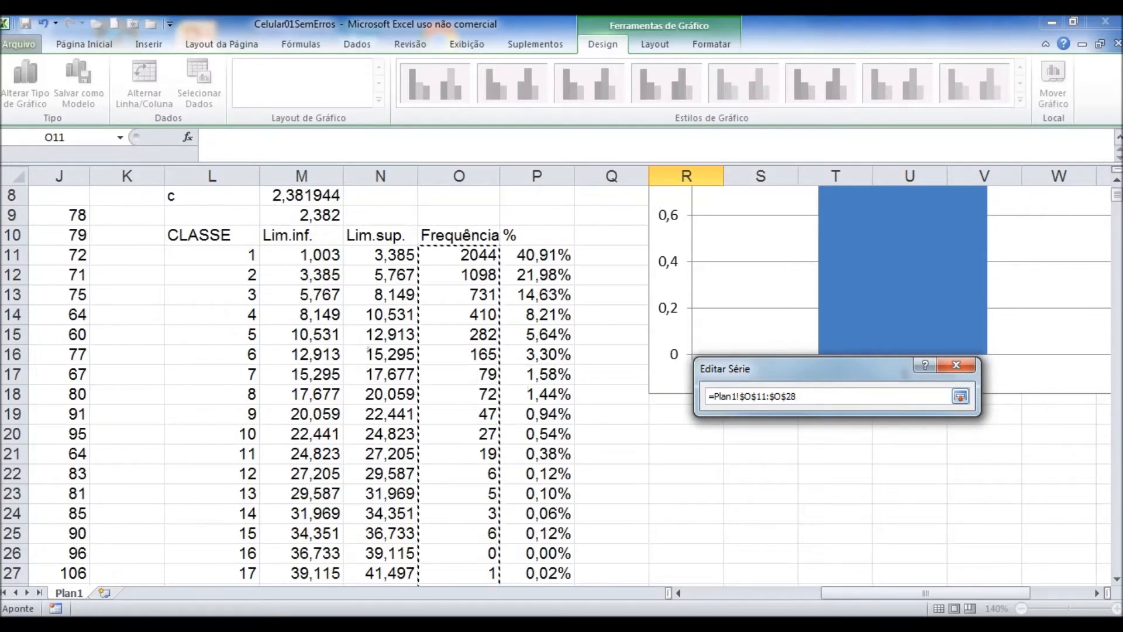
key(Return)
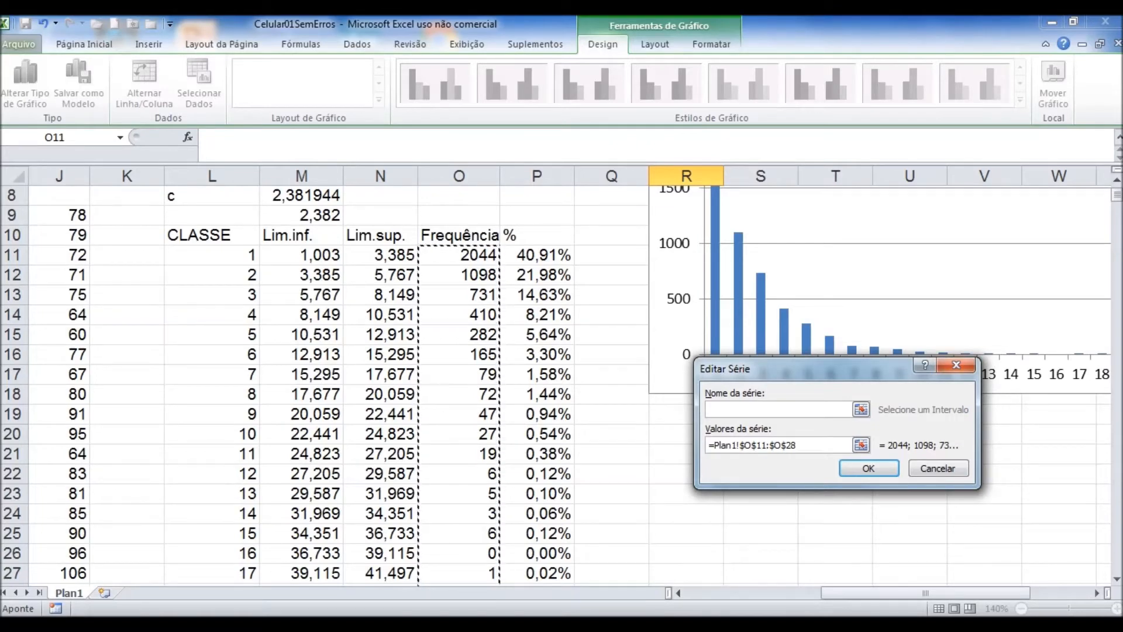
key(Return)
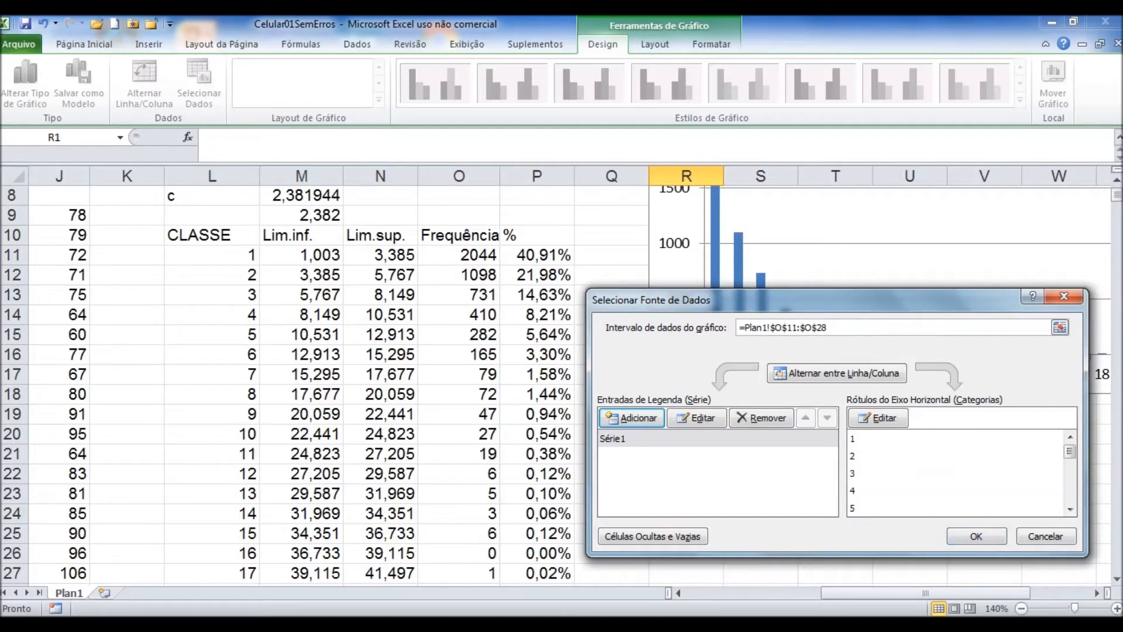
click(976, 536)
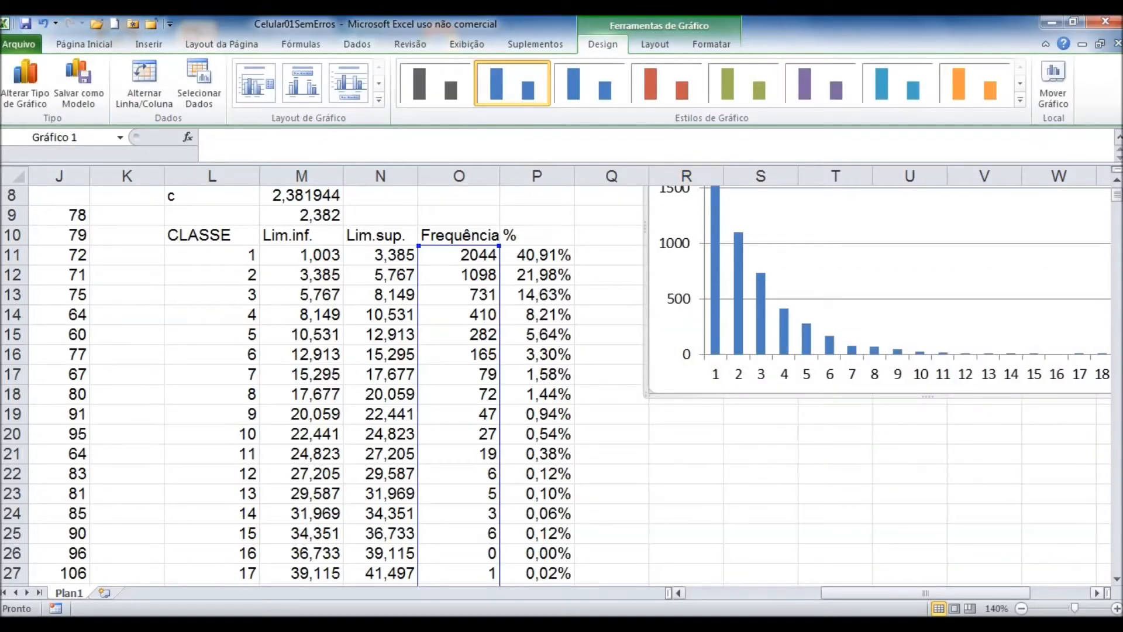
Delete the series legend from the frequency column chart.
click(1097, 593)
click(1097, 593)
scroll(612, 374, up, 3)
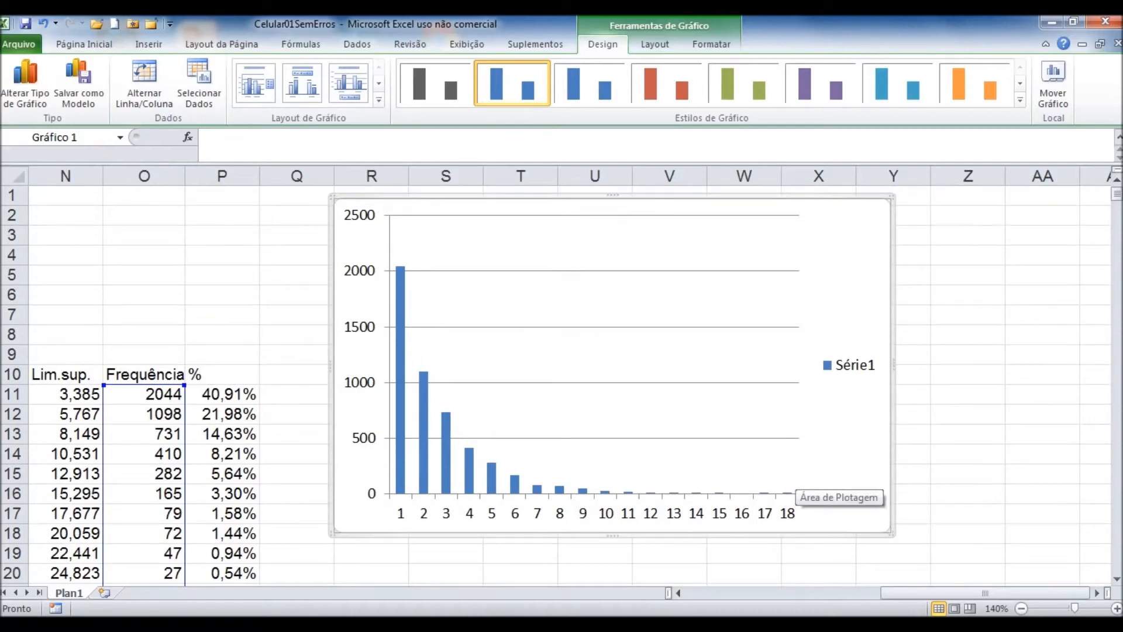
click(850, 366)
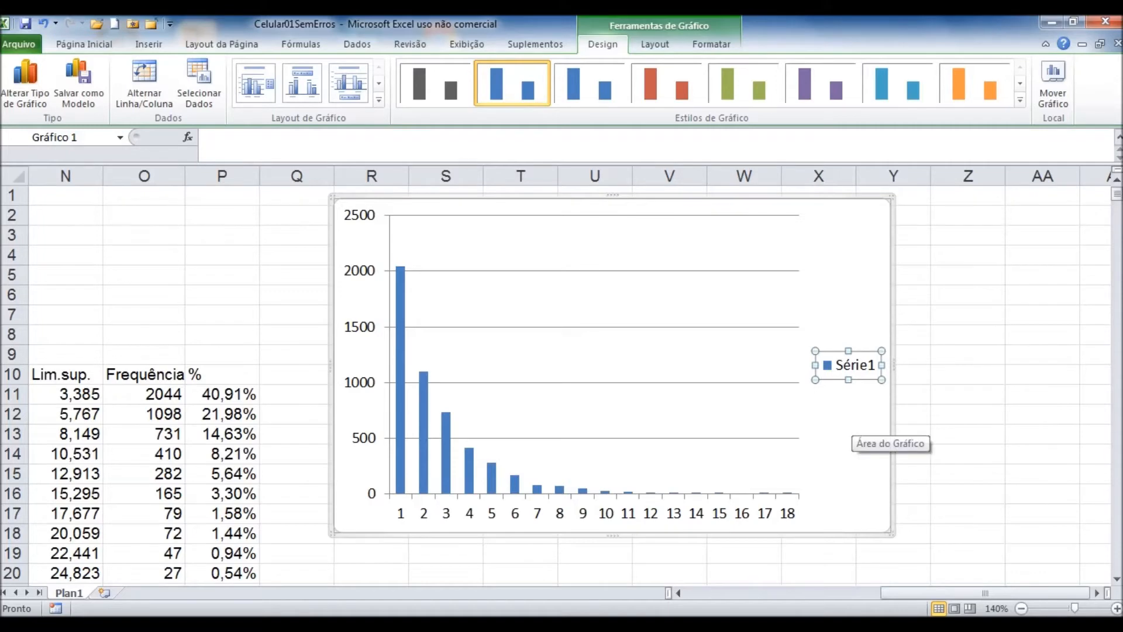
key(Delete)
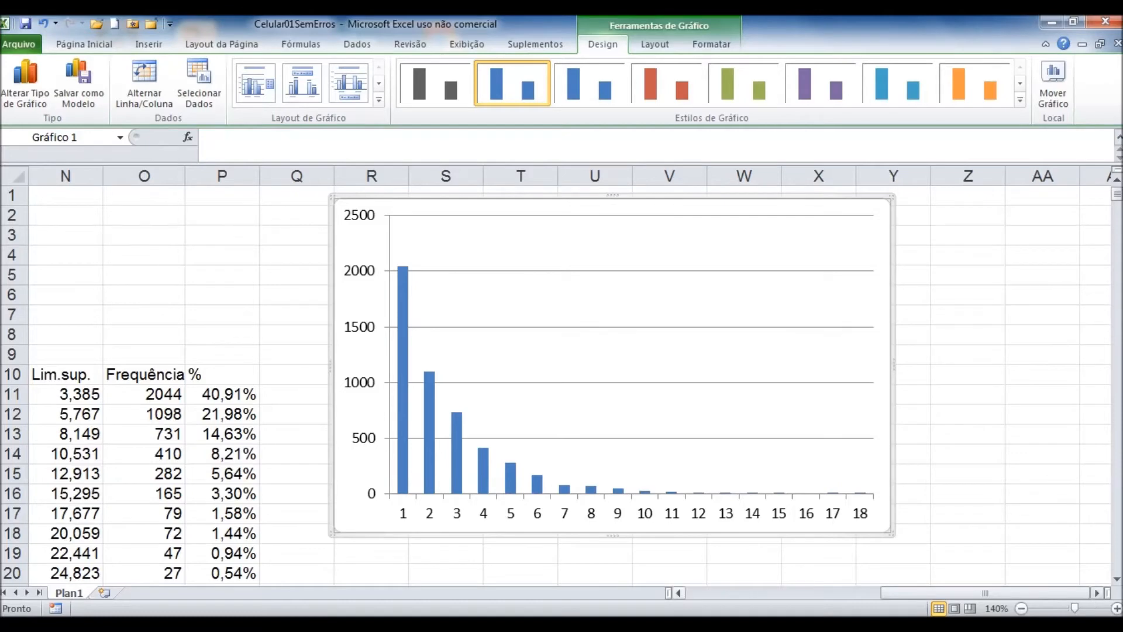
Set the chart's horizontal axis labels to the lower and upper class limits in M11:N28.
click(678, 593)
click(679, 593)
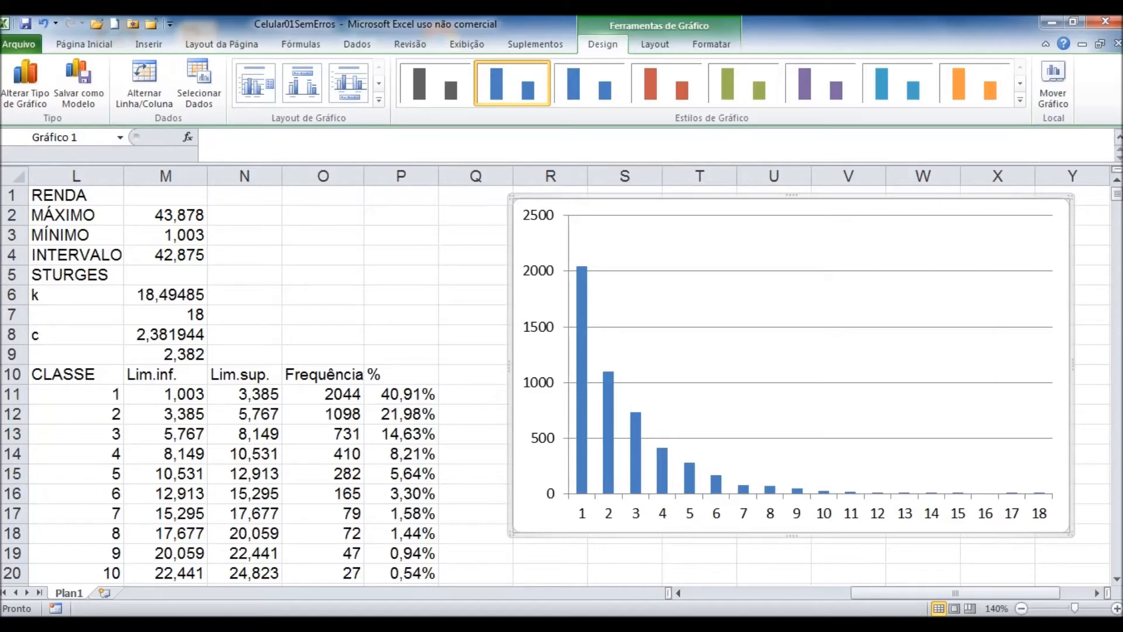
right_click(544, 248)
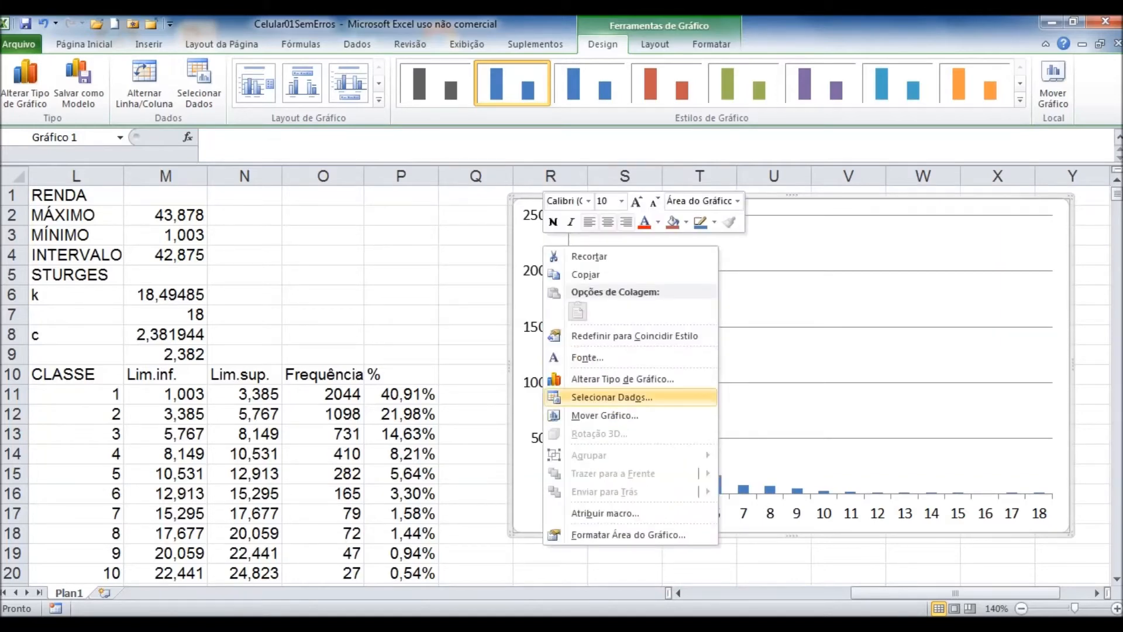
click(611, 397)
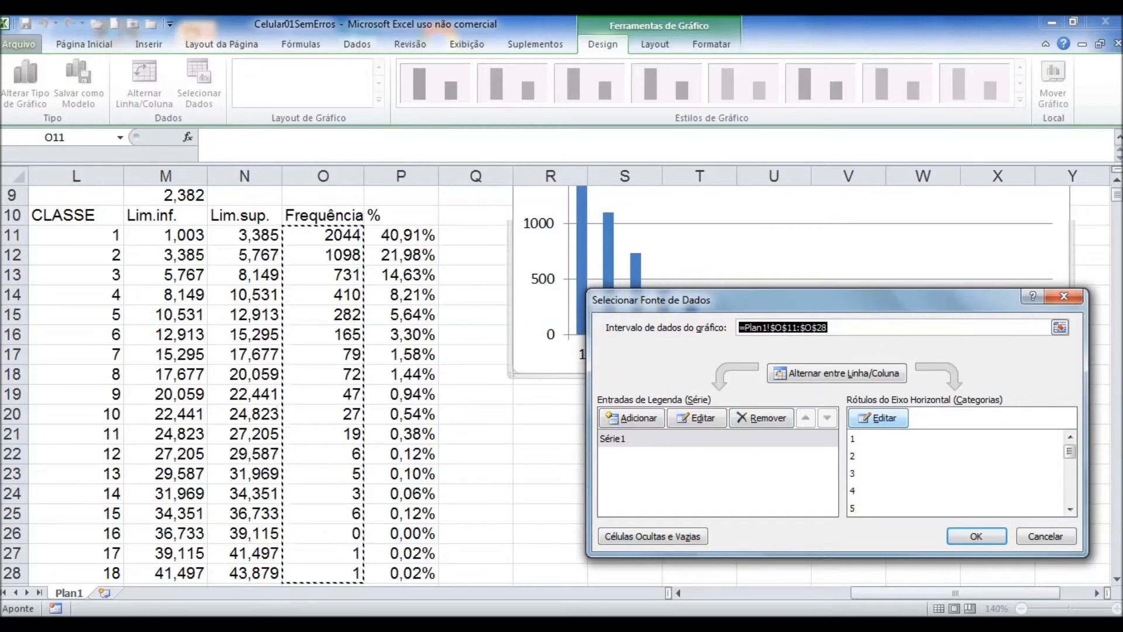
click(877, 417)
click(861, 428)
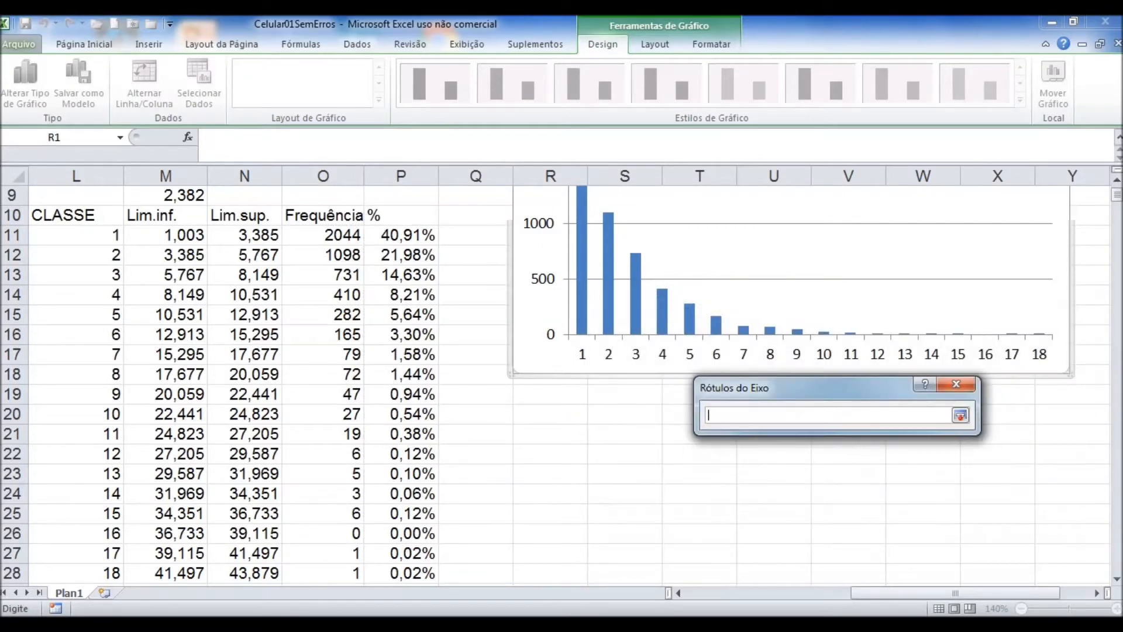
drag(176, 235, 276, 579)
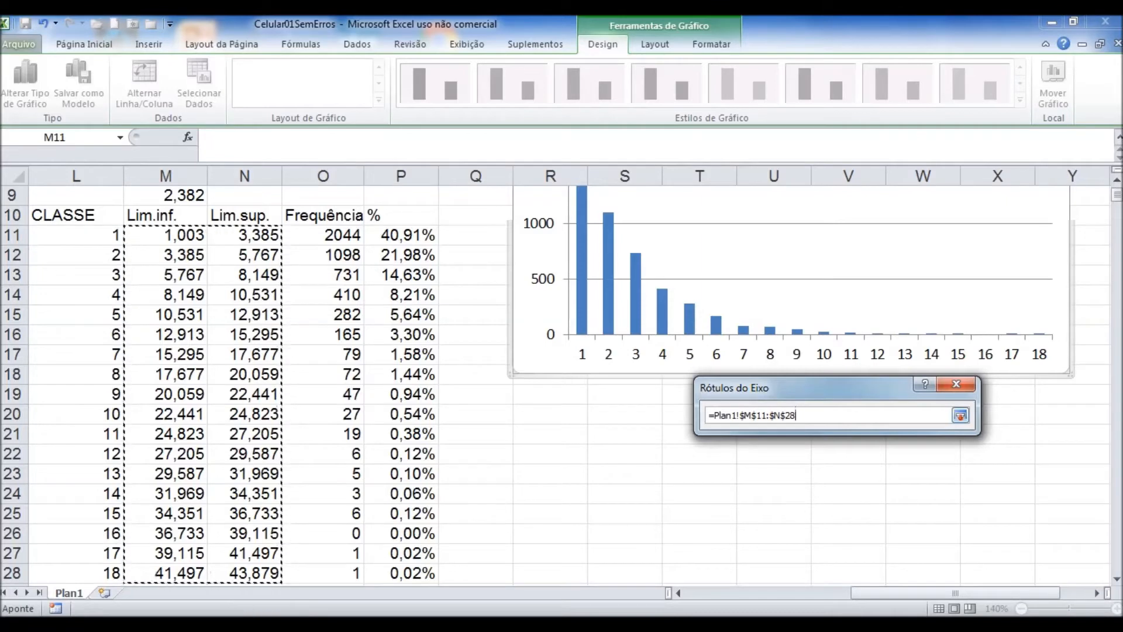
key(Return)
click(868, 449)
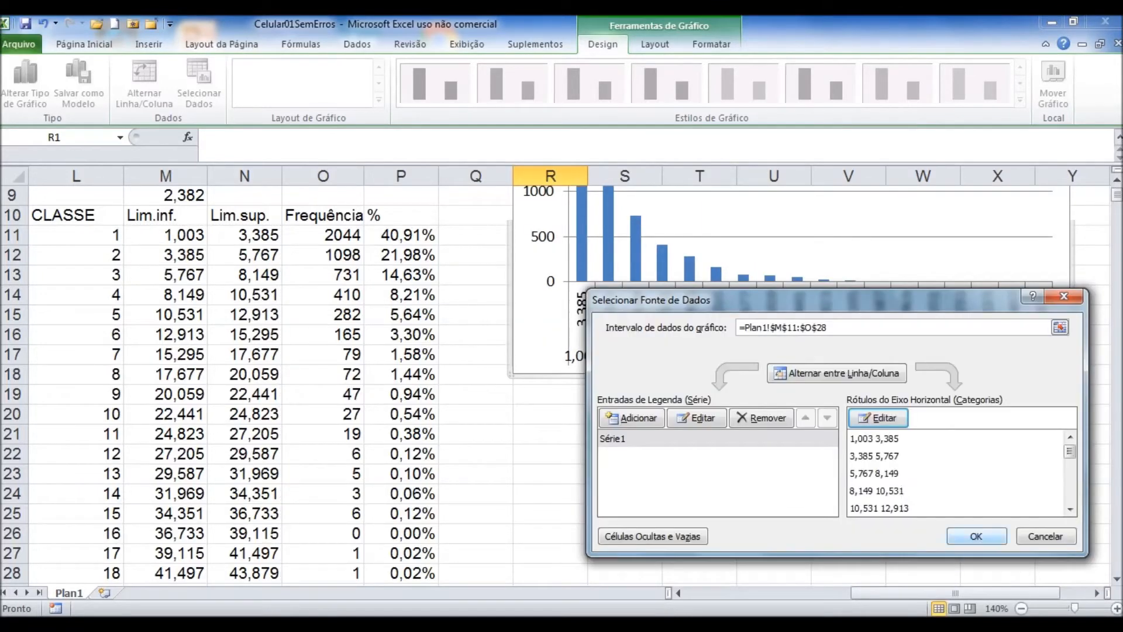
key(Return)
Enlarge the frequency chart so that it extends to row 20 and slightly into column Z.
scroll(539, 381, up, 3)
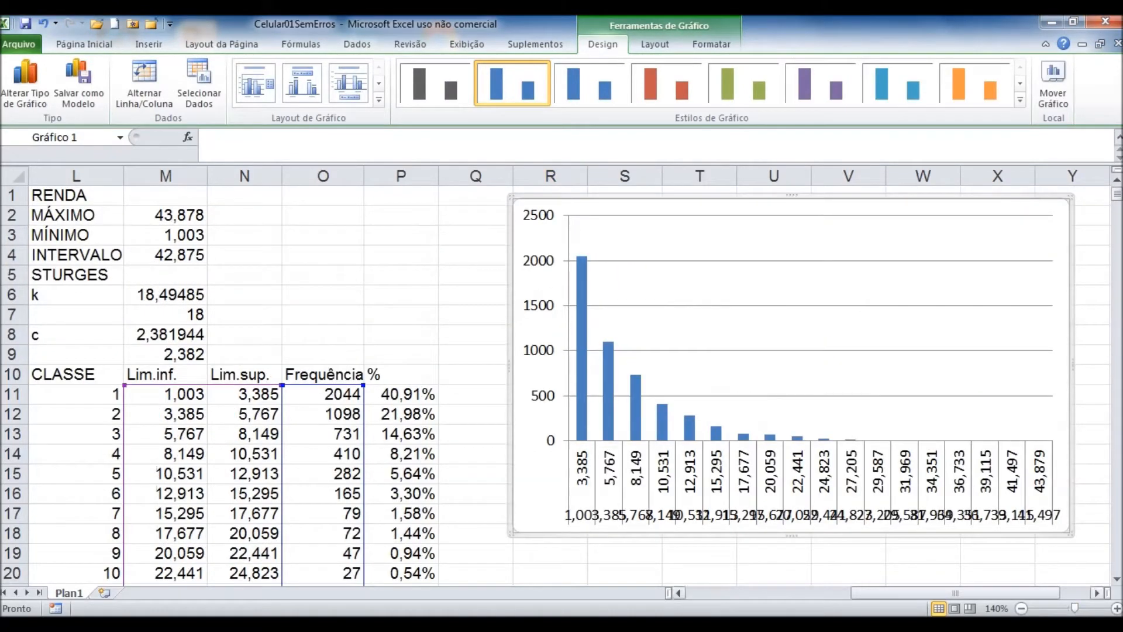
click(1097, 593)
click(1097, 593)
click(1097, 593)
click(1097, 593)
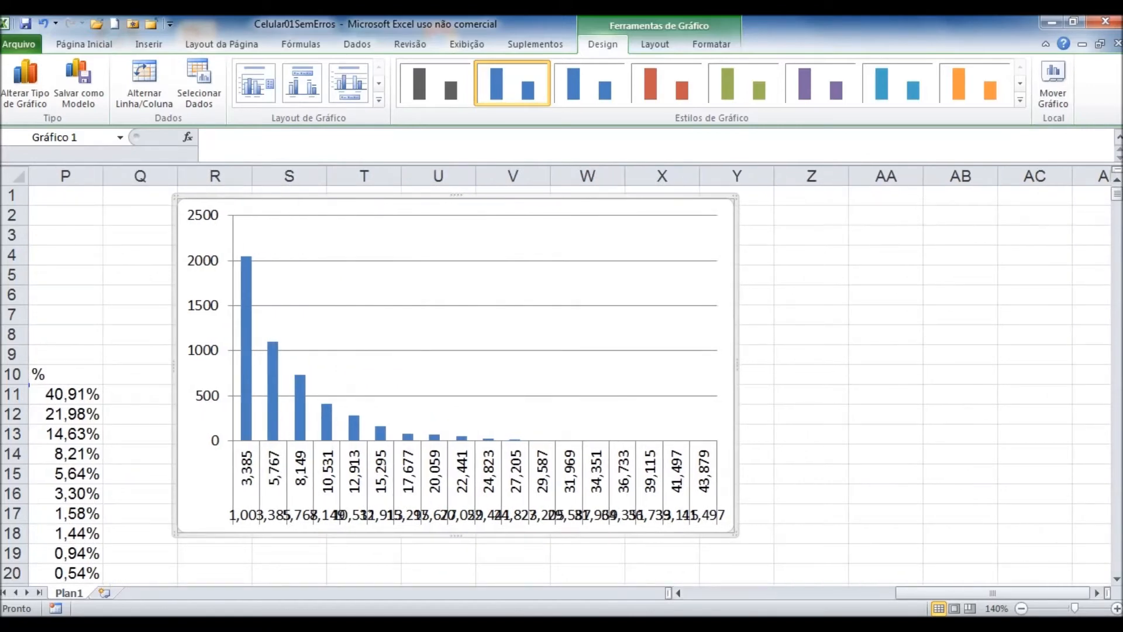
drag(736, 534, 789, 575)
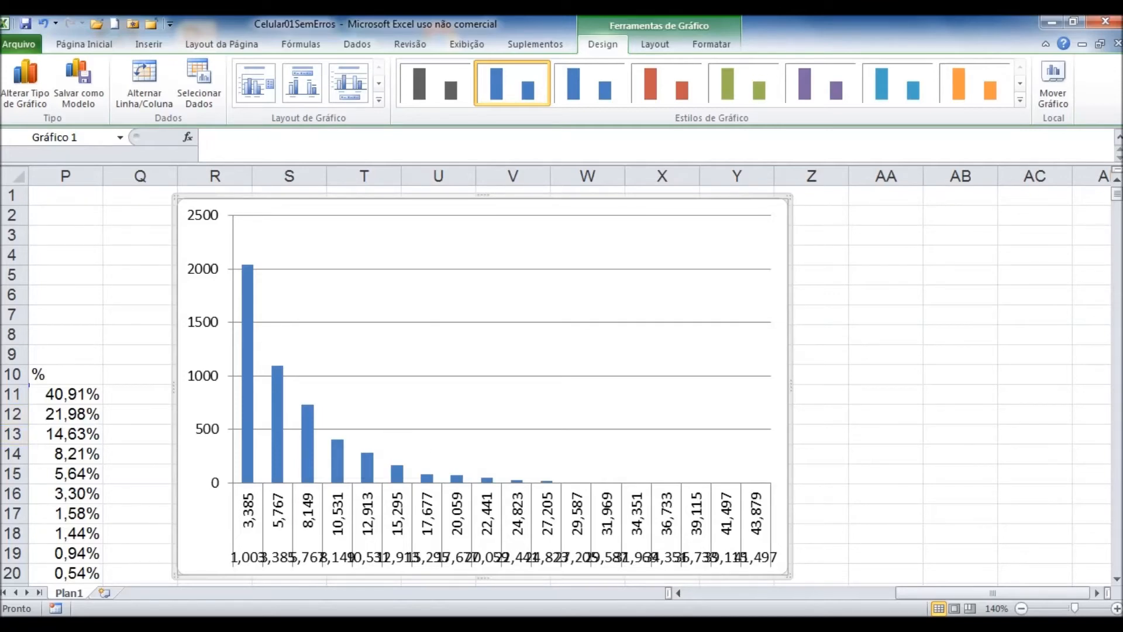
Set the gap width of the frequency series to 0% so the columns touch each other.
click(247, 375)
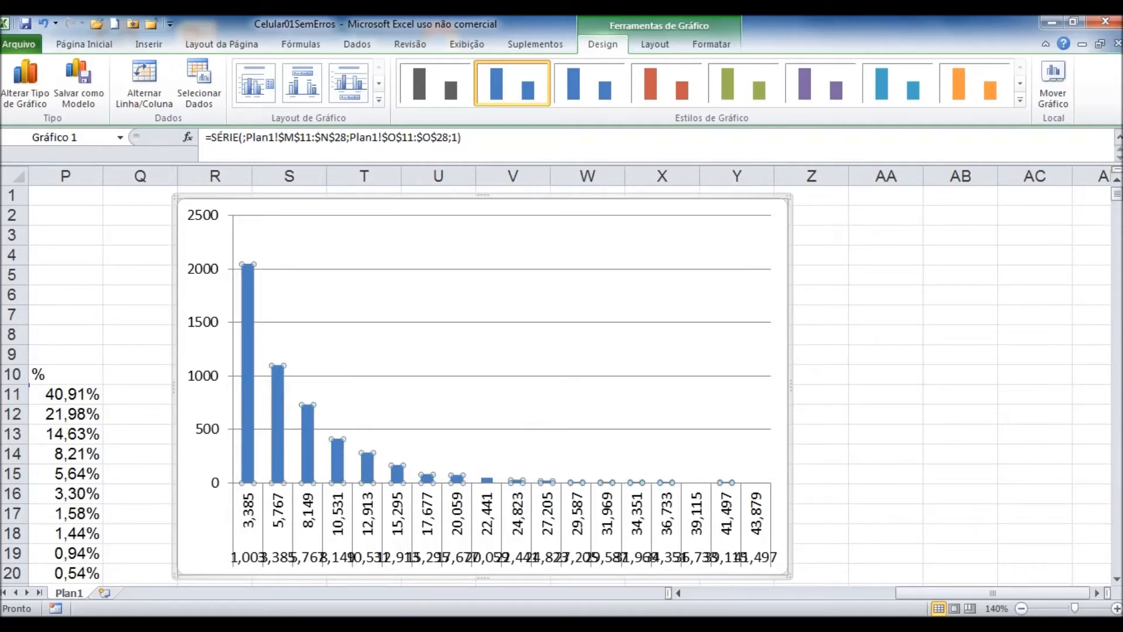
right_click(248, 361)
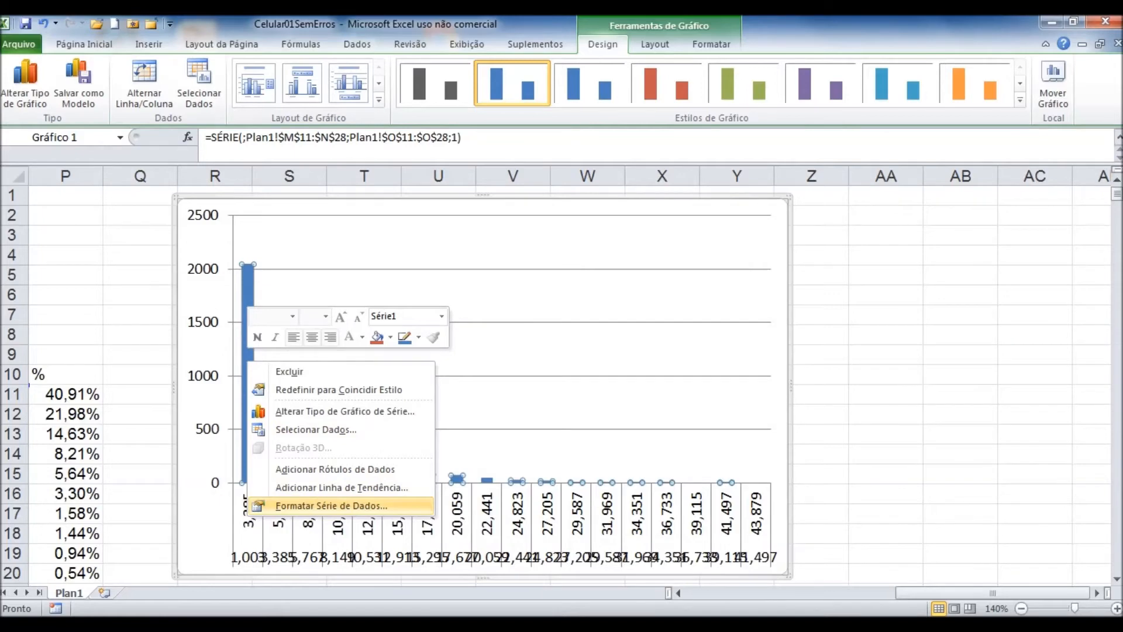
key(Return)
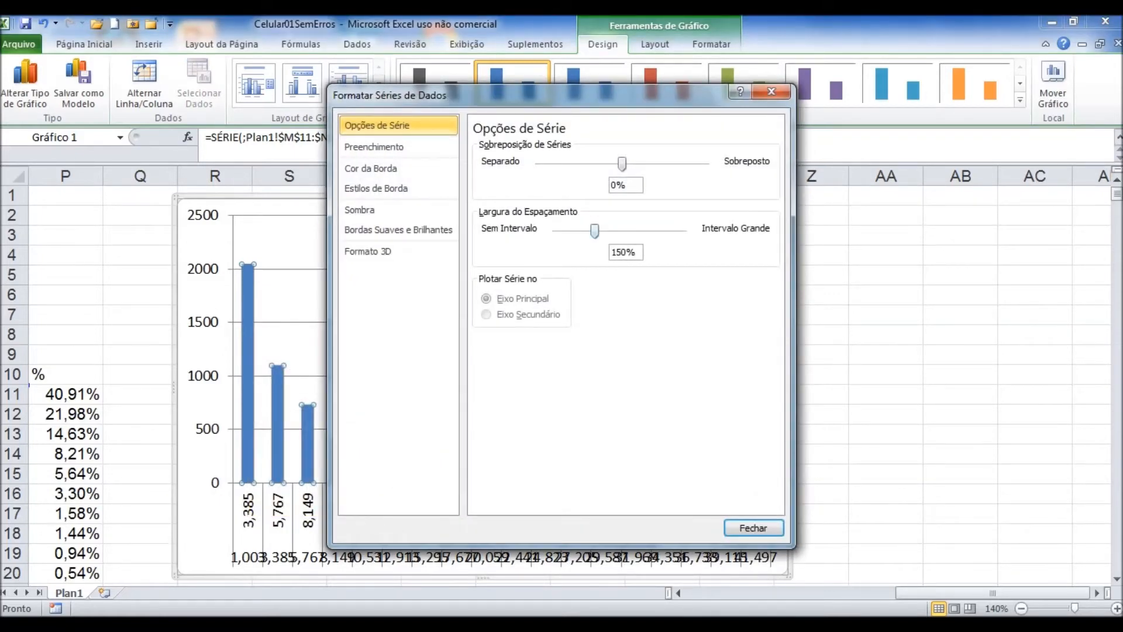
drag(594, 231, 556, 231)
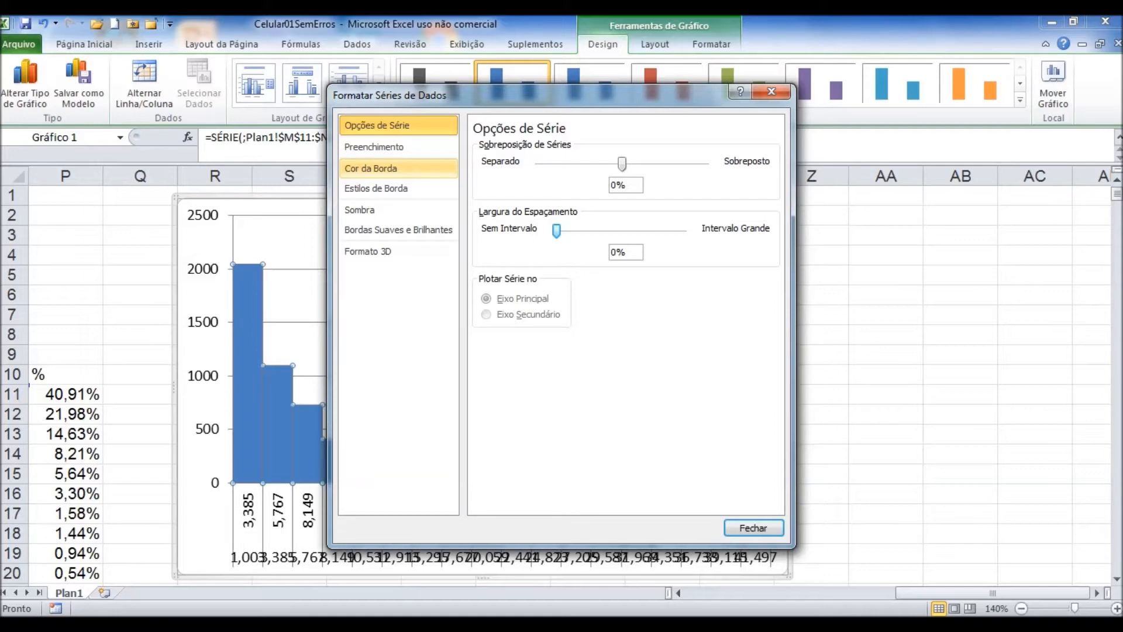
Give the frequency columns a solid black border line and deselect the chart.
click(398, 168)
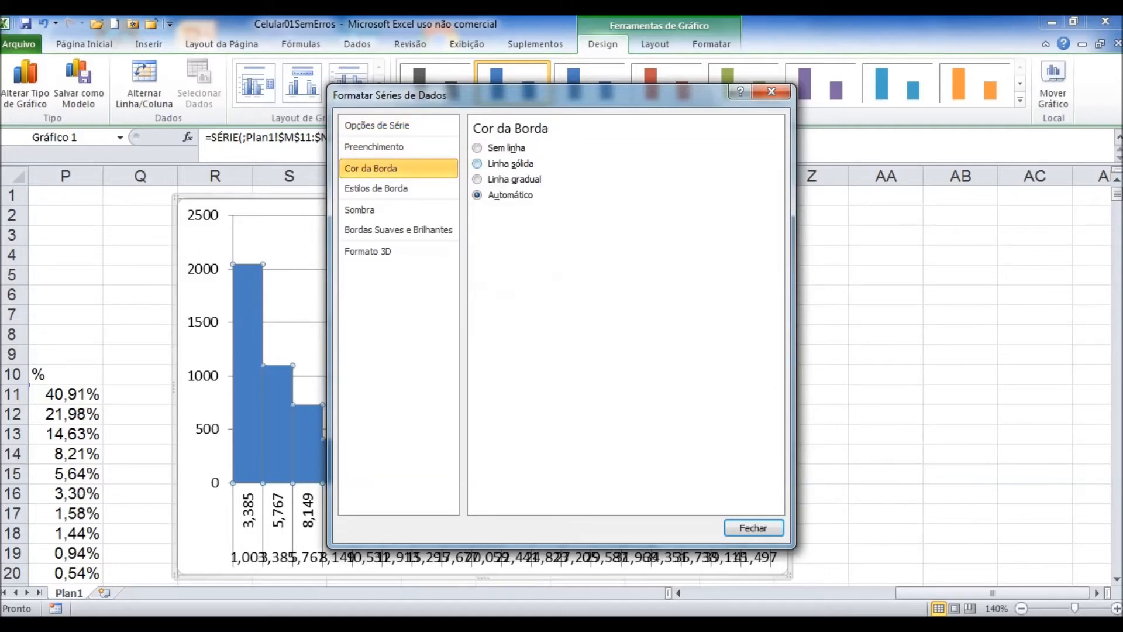
click(477, 163)
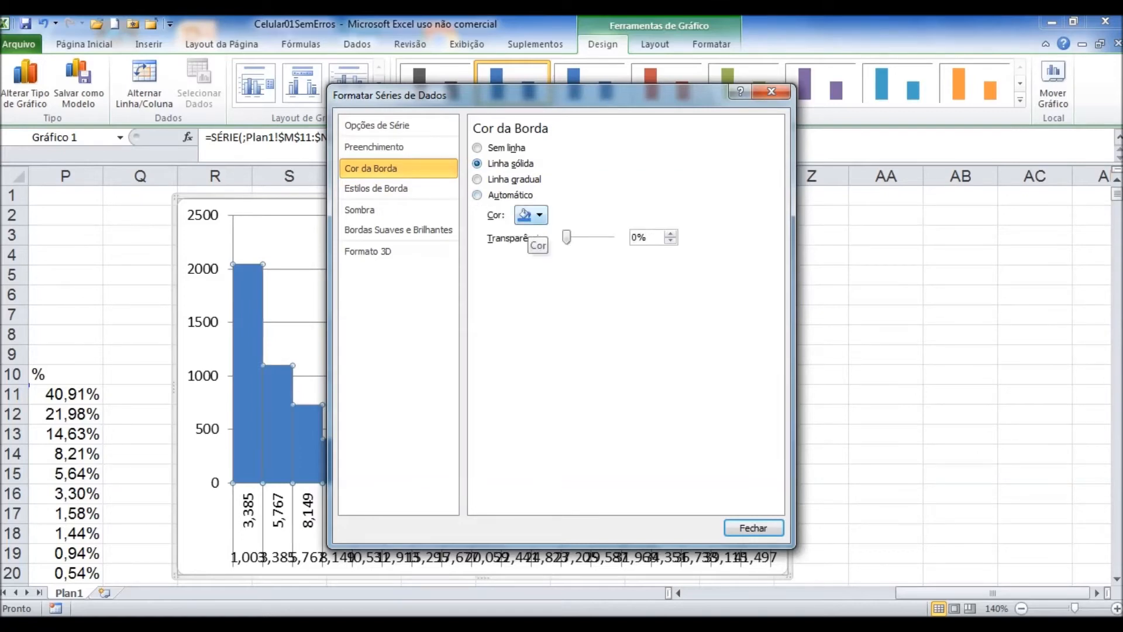
click(531, 215)
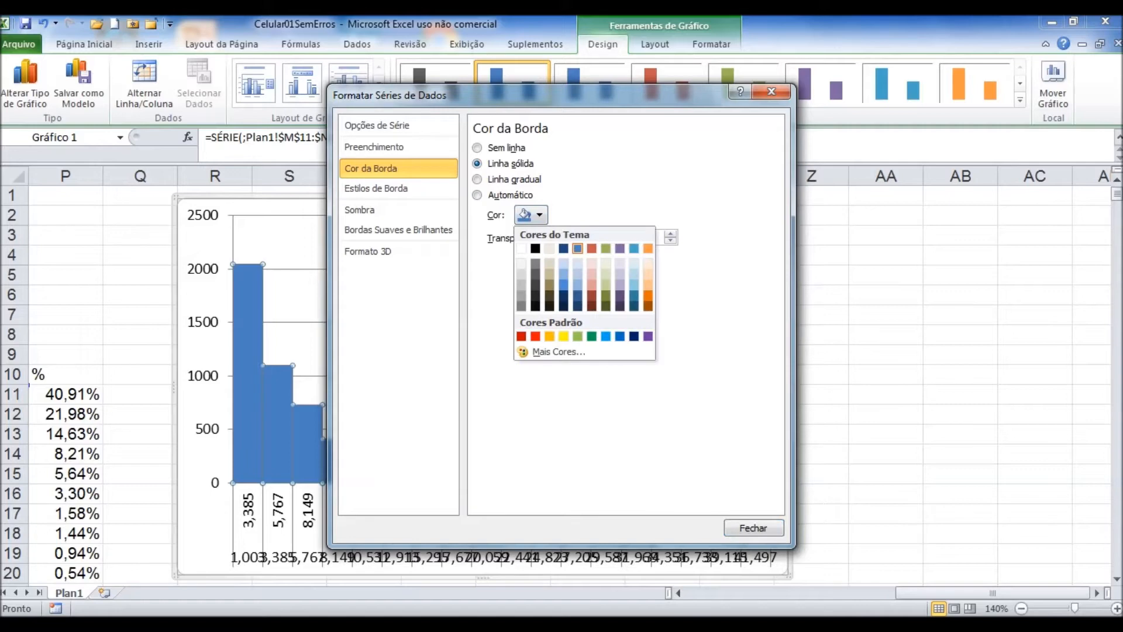
click(535, 248)
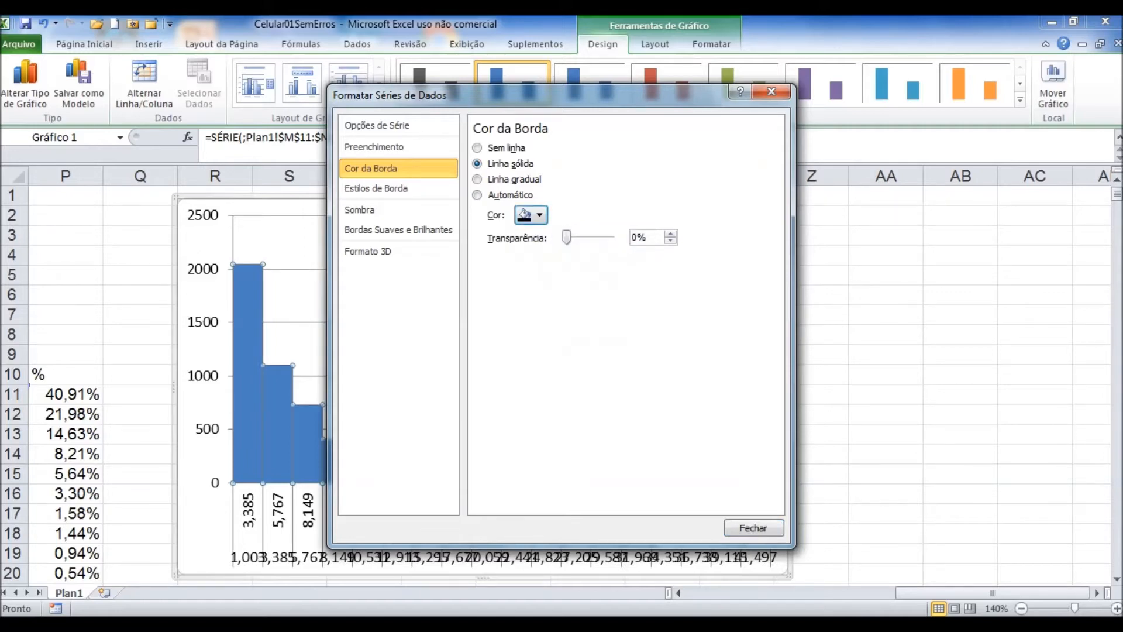
click(753, 528)
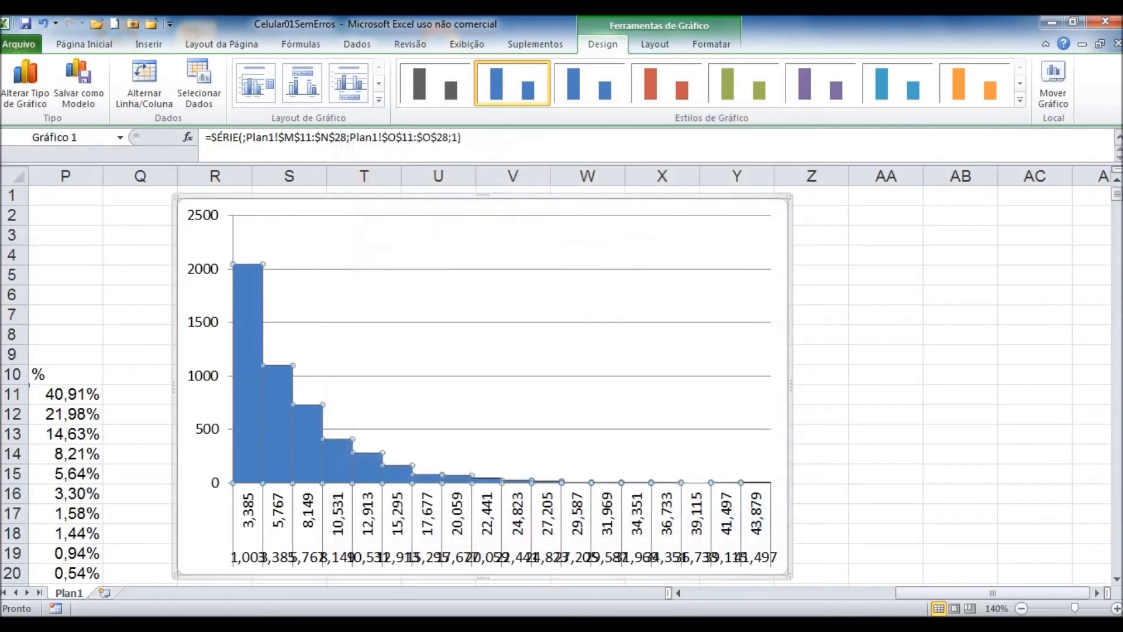
click(960, 434)
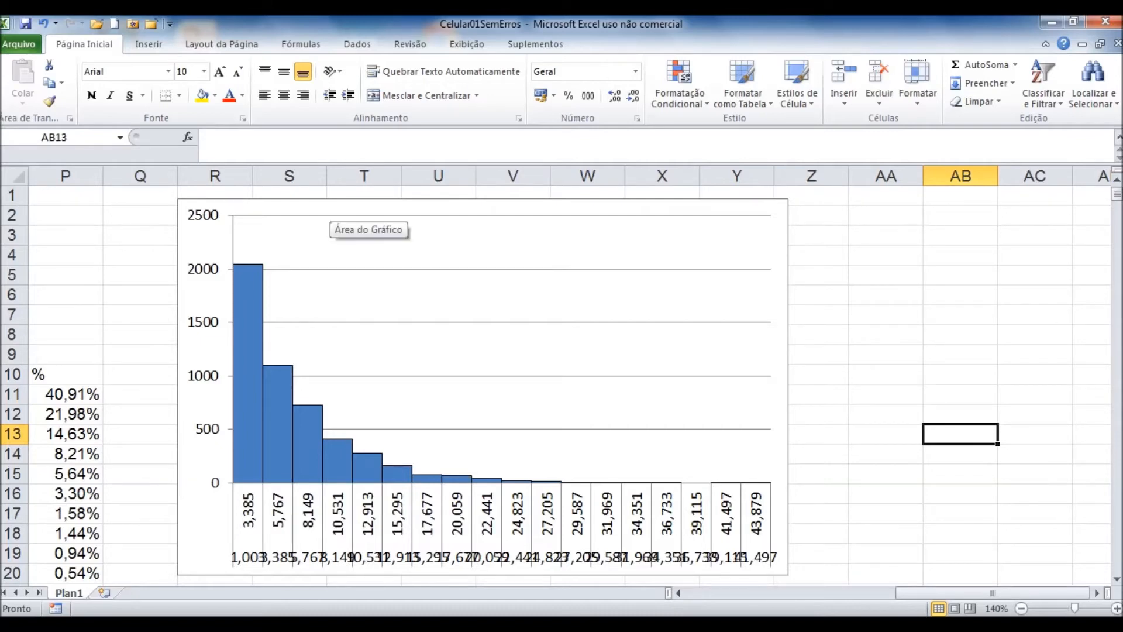
Add a title above the chart's plot area reading "Renda dos clientes".
click(351, 207)
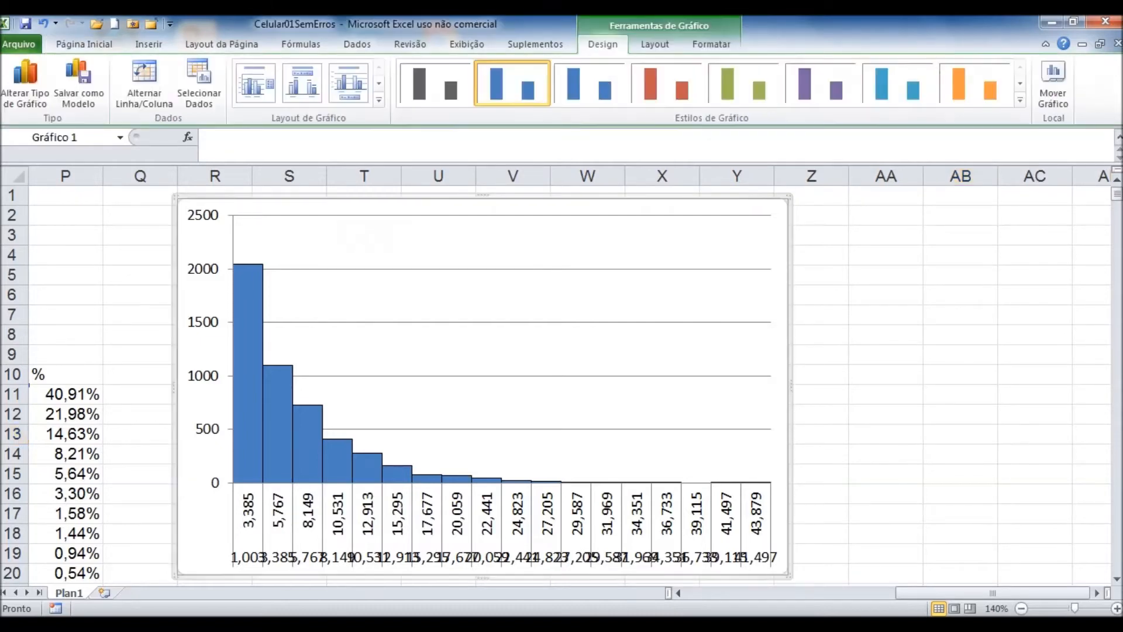
click(654, 44)
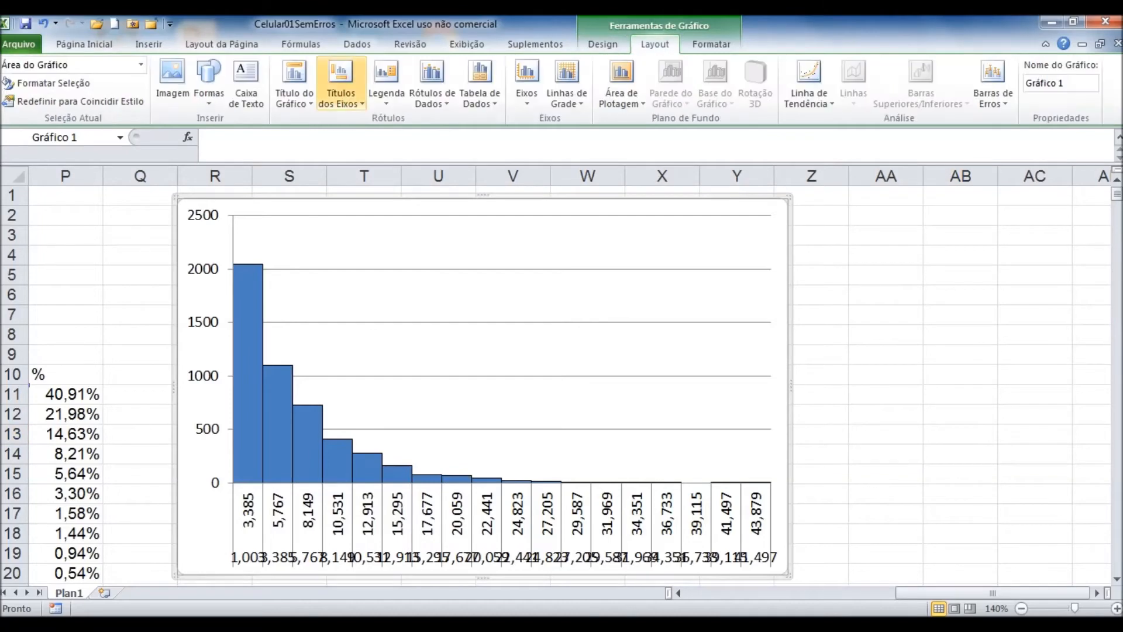
click(294, 94)
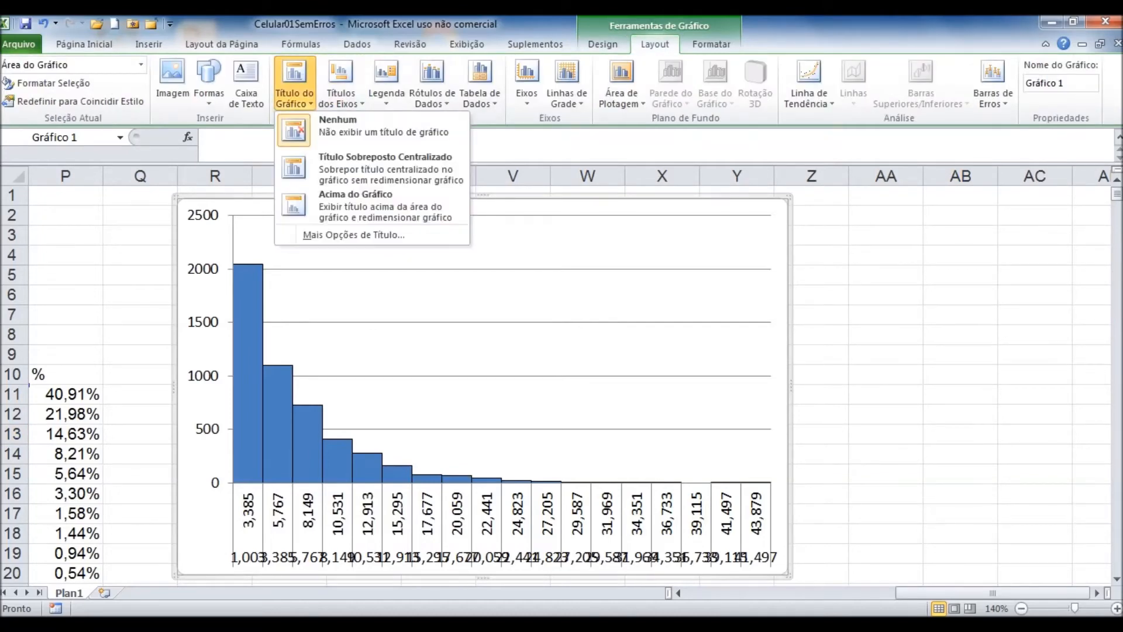
click(389, 221)
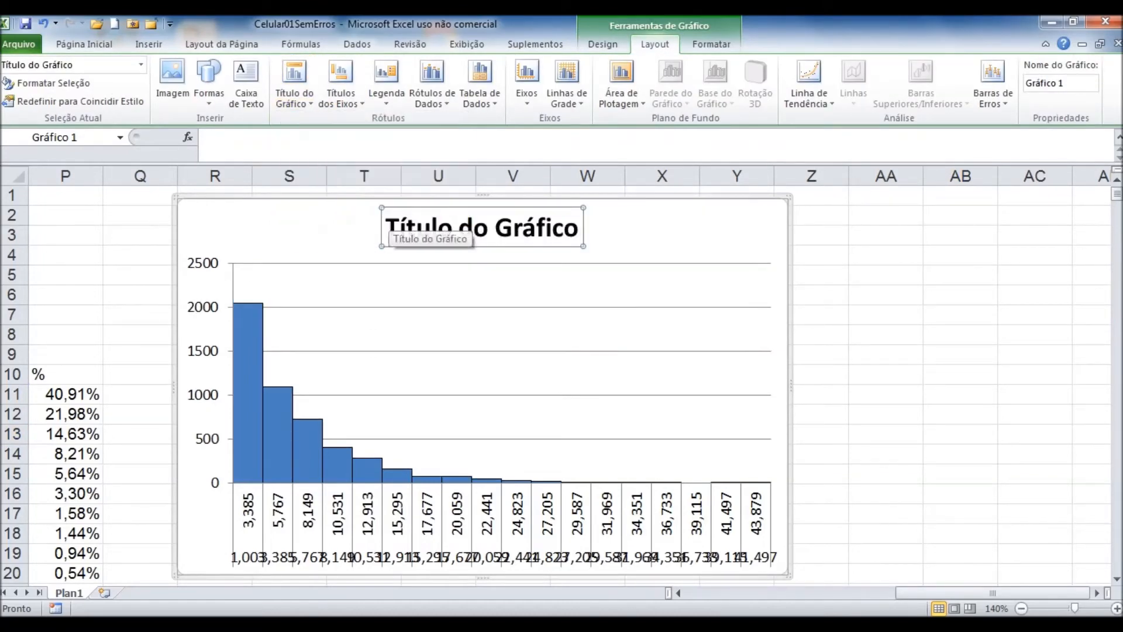
drag(386, 227, 581, 228)
text(rENDA)
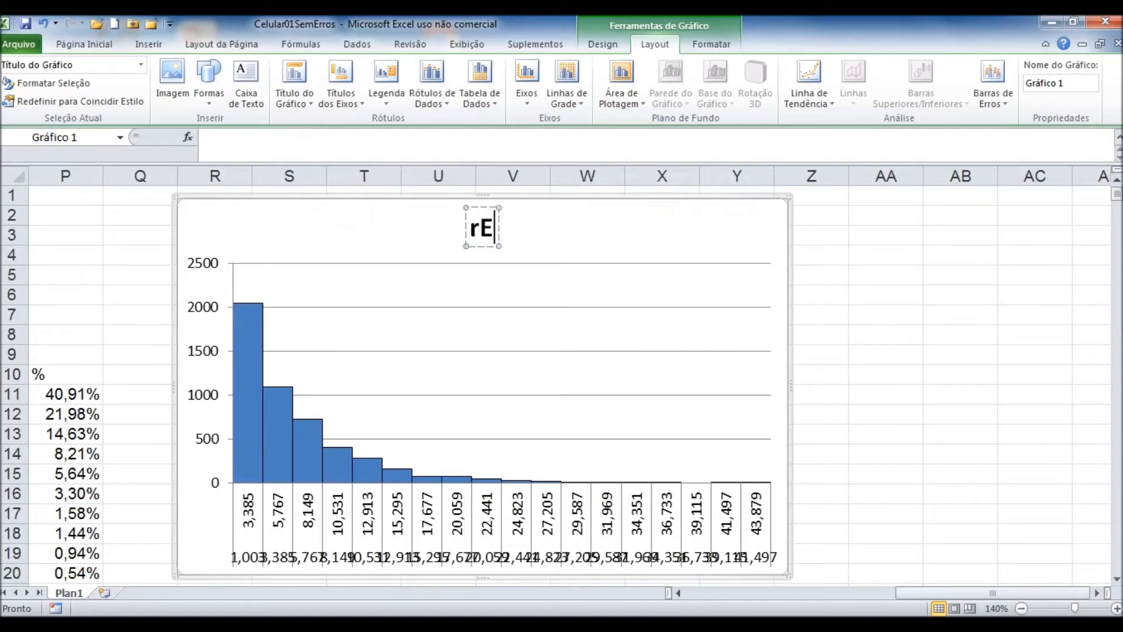
key(BackSpace)
key(BackSpace)
key(BackSpace)
key(BackSpace)
key(BackSpace)
key(Caps_Lock)
text(Renda dos clientes)
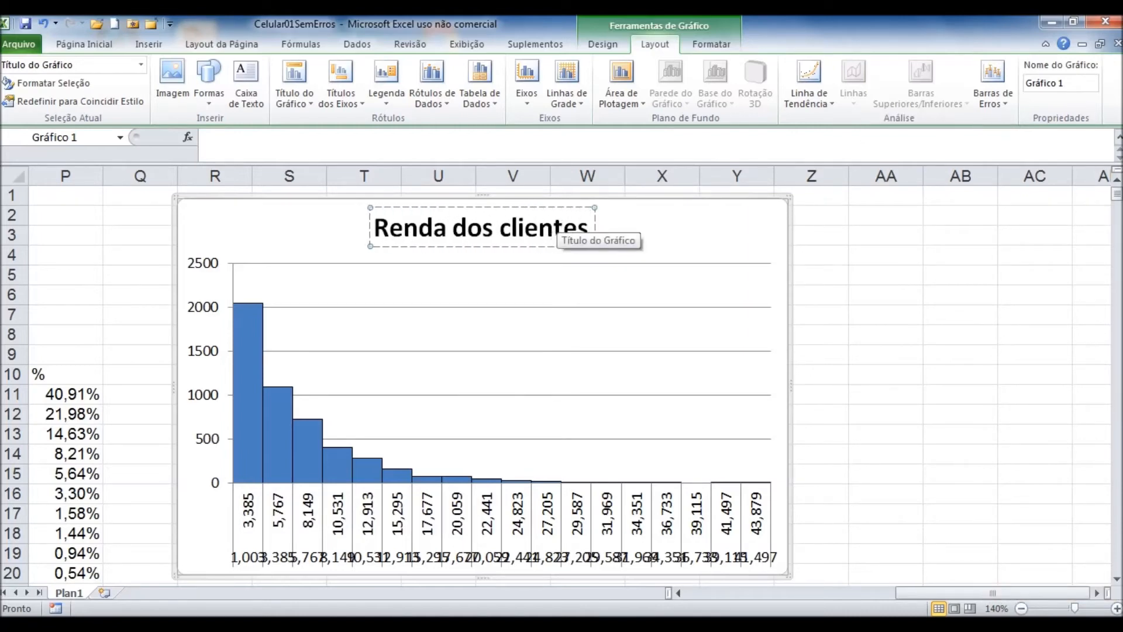
Add a horizontal axis title below the axis reading "Renda (salários mínimos)".
click(340, 88)
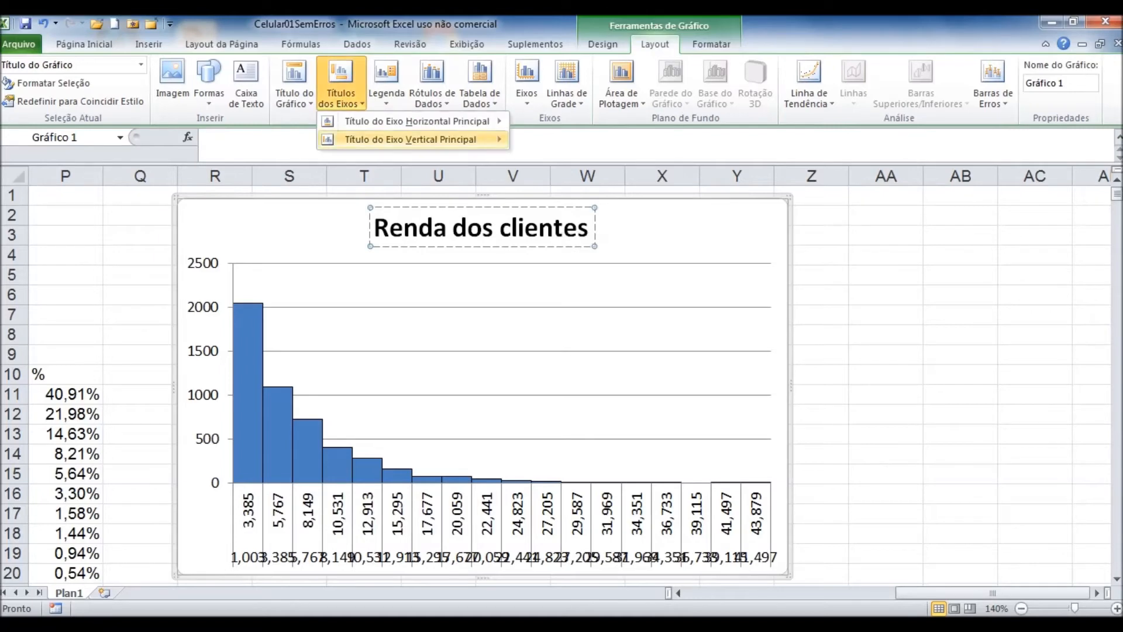
mouse_move(417, 121)
click(605, 170)
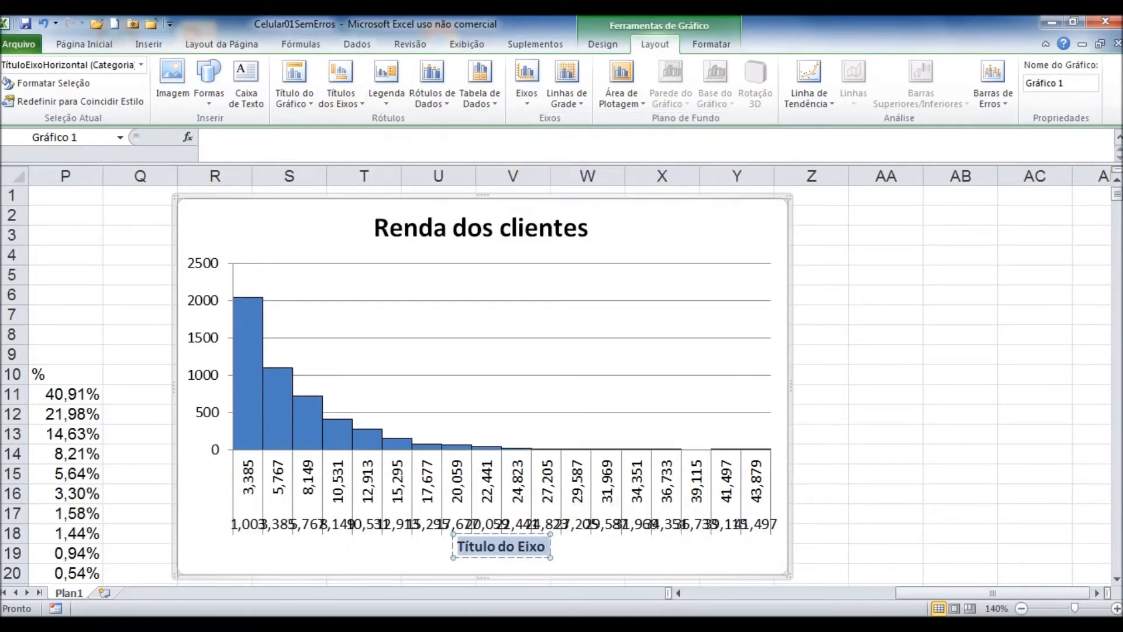
text(Renda ()
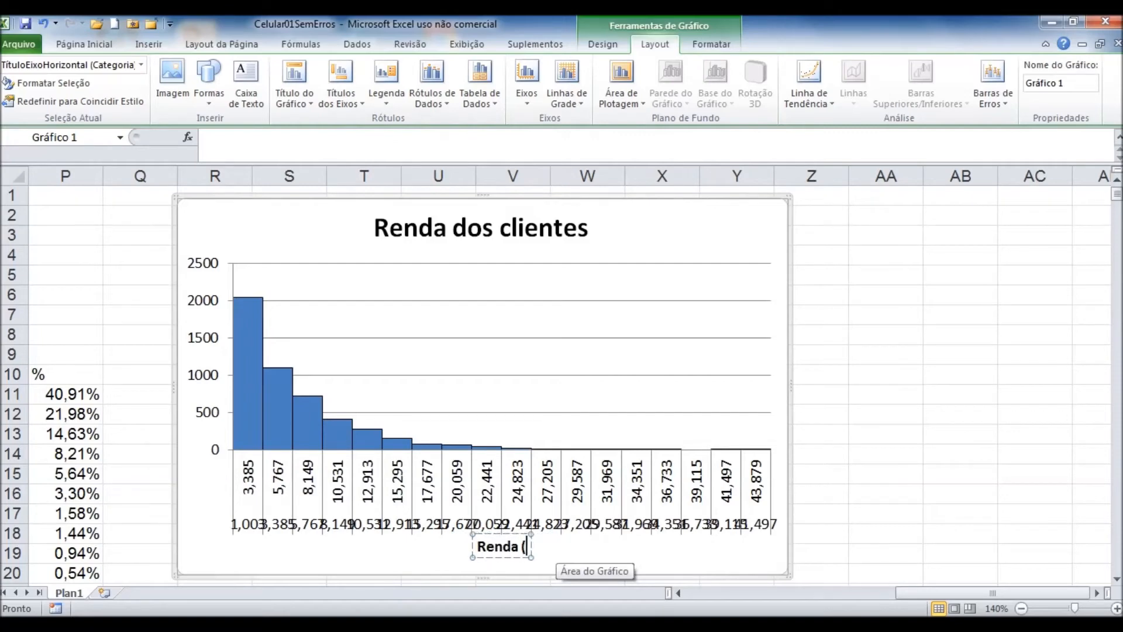
text(salár)
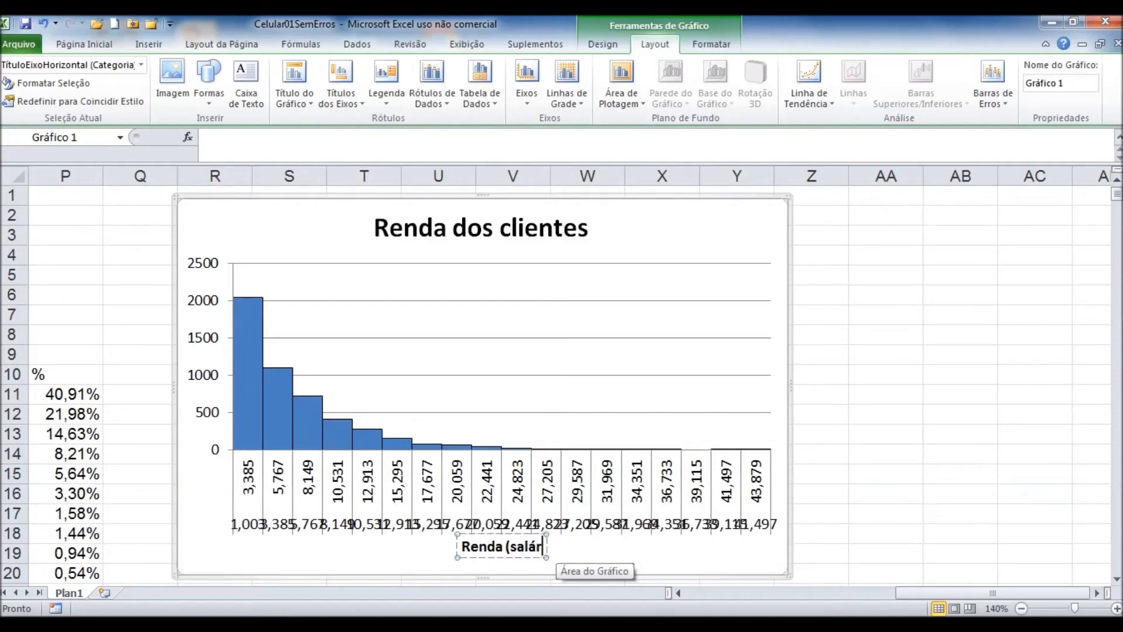
text(ios mín)
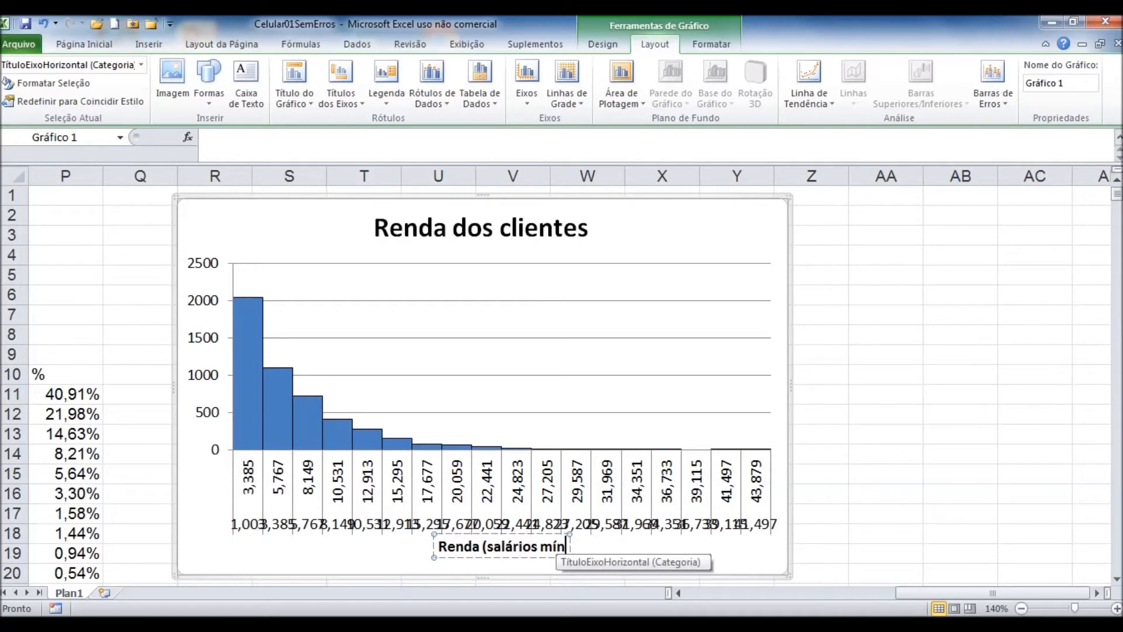
text(imos))
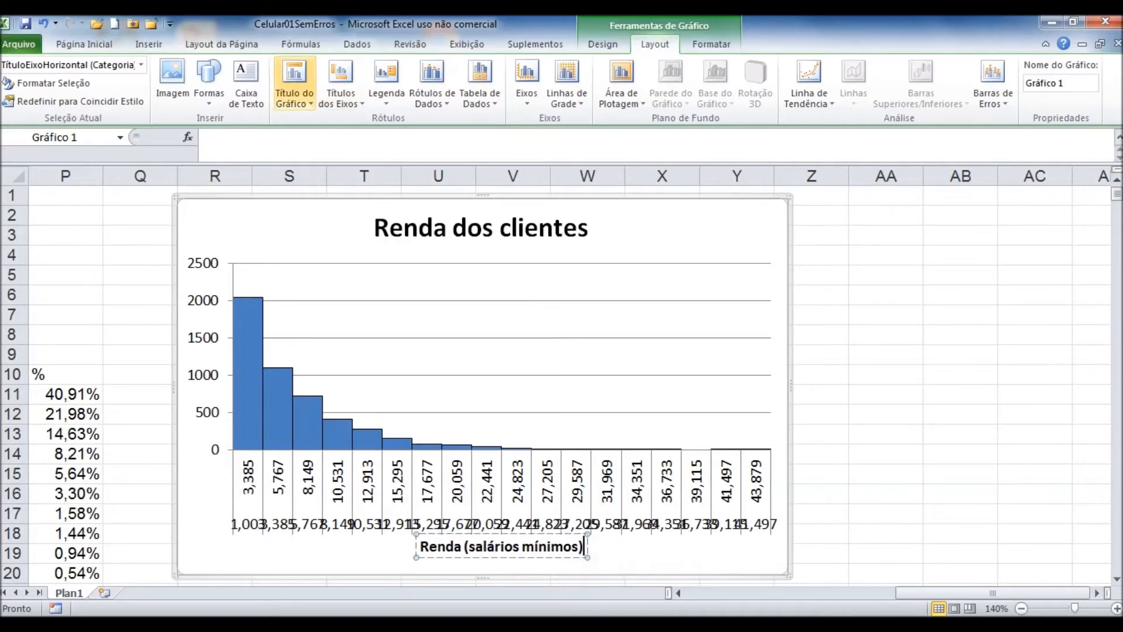
Add a rotated title to the vertical axis reading "Frequências".
click(339, 82)
mouse_move(410, 139)
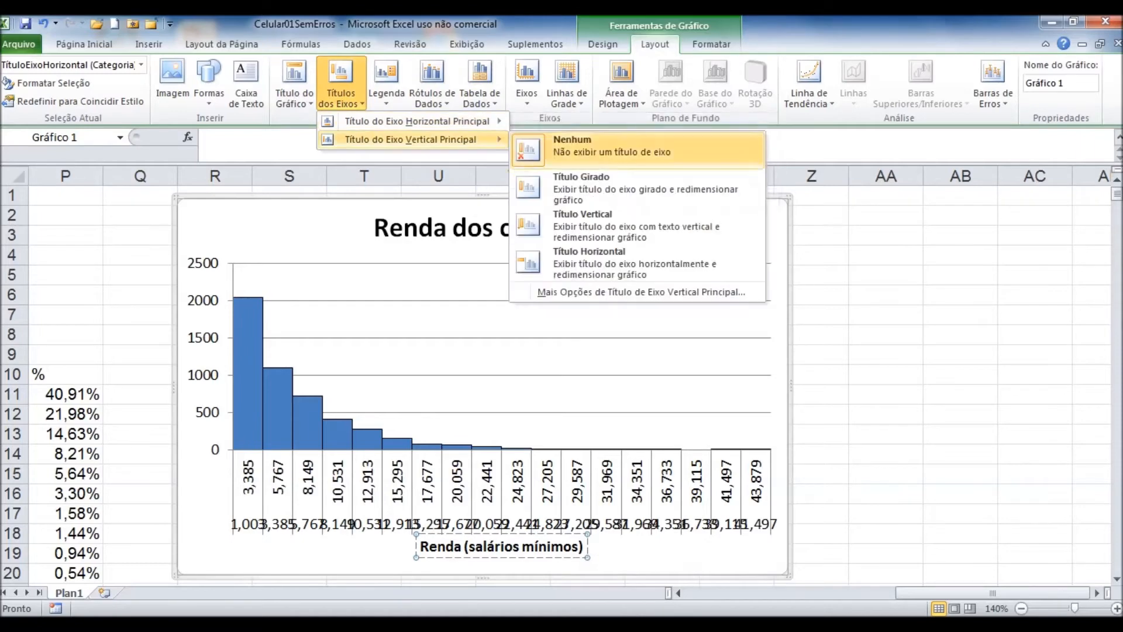
click(579, 182)
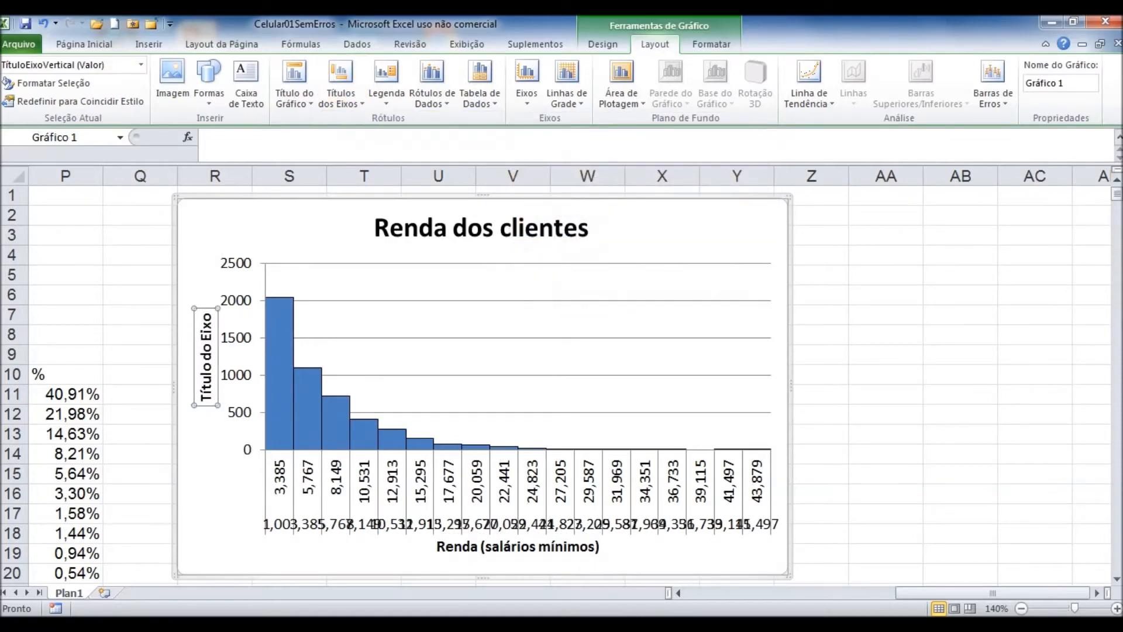
triple_click(206, 354)
text(Freq)
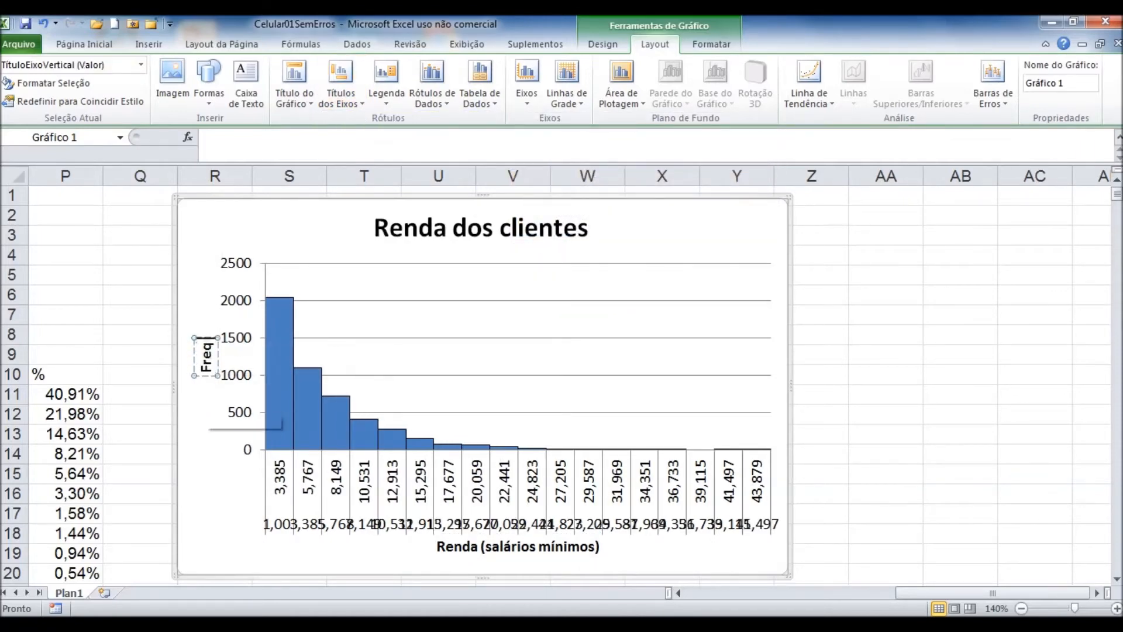
text(uências)
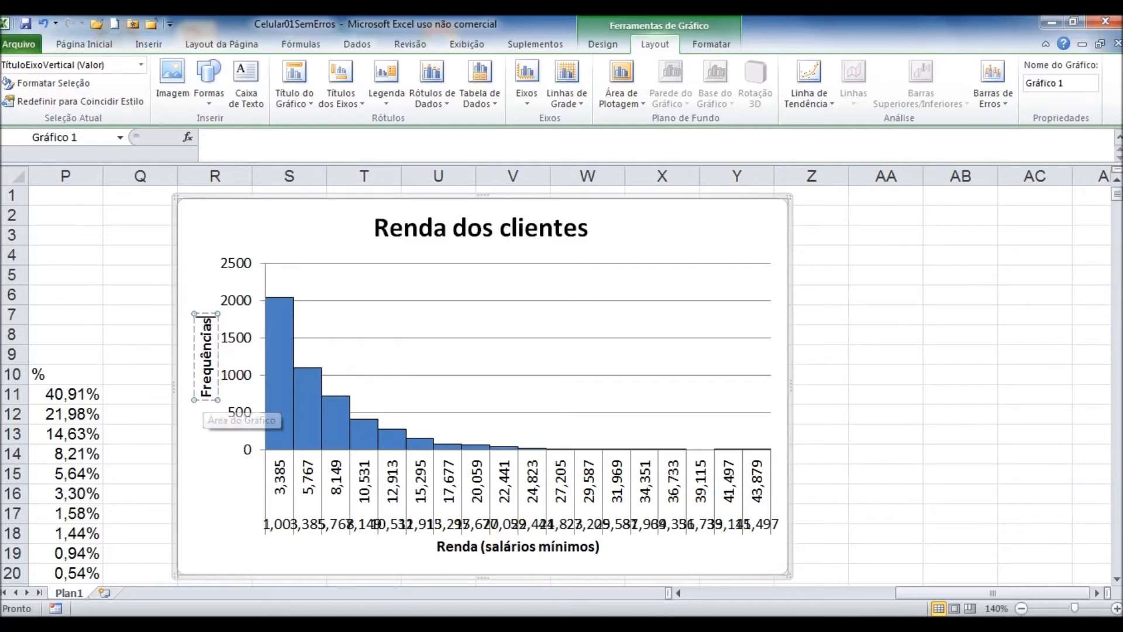
Shorten the vertical axis title to the singular "Frequência" and deselect the chart.
key(BackSpace)
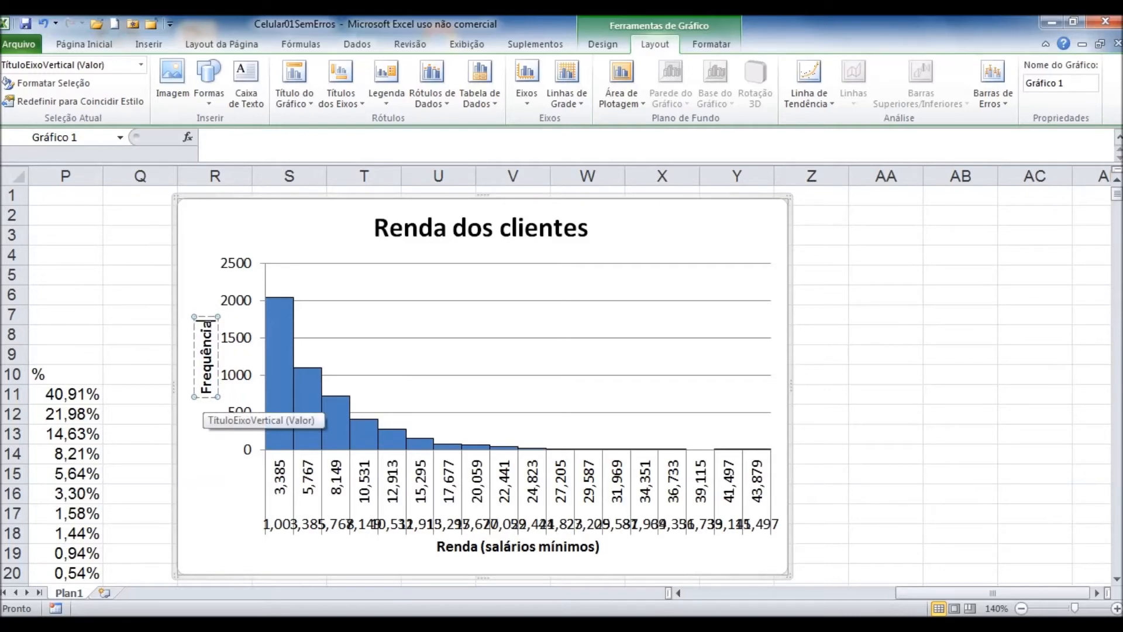
click(885, 394)
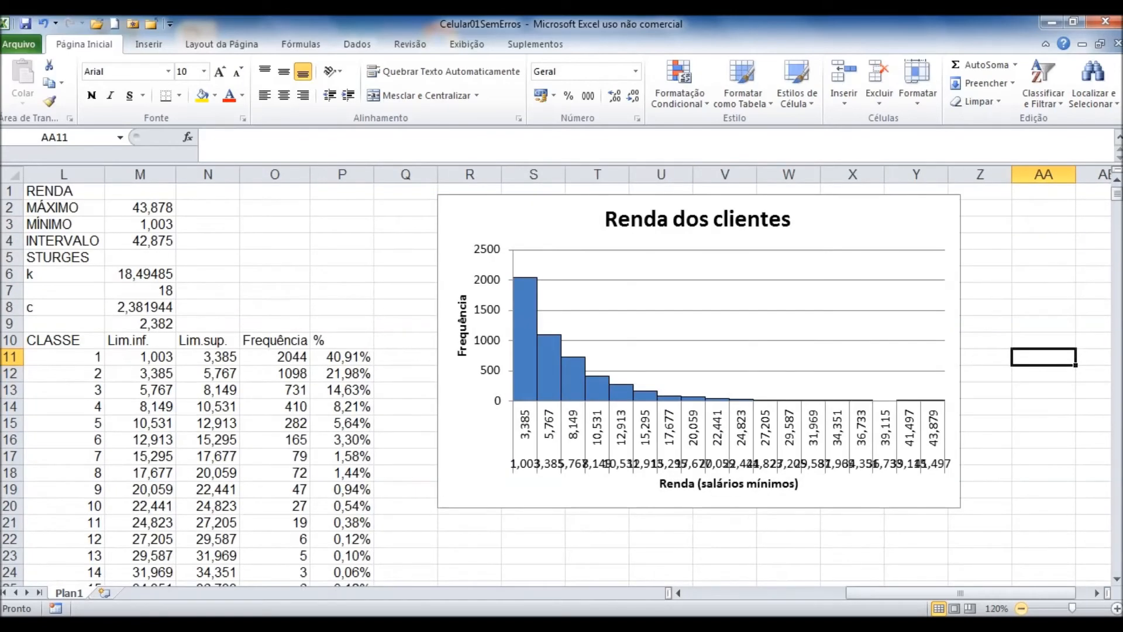
Enlarge the histogram down to row 28 and across to column AH so the class limits fit horizontally without overlapping.
click(1021, 609)
click(1021, 608)
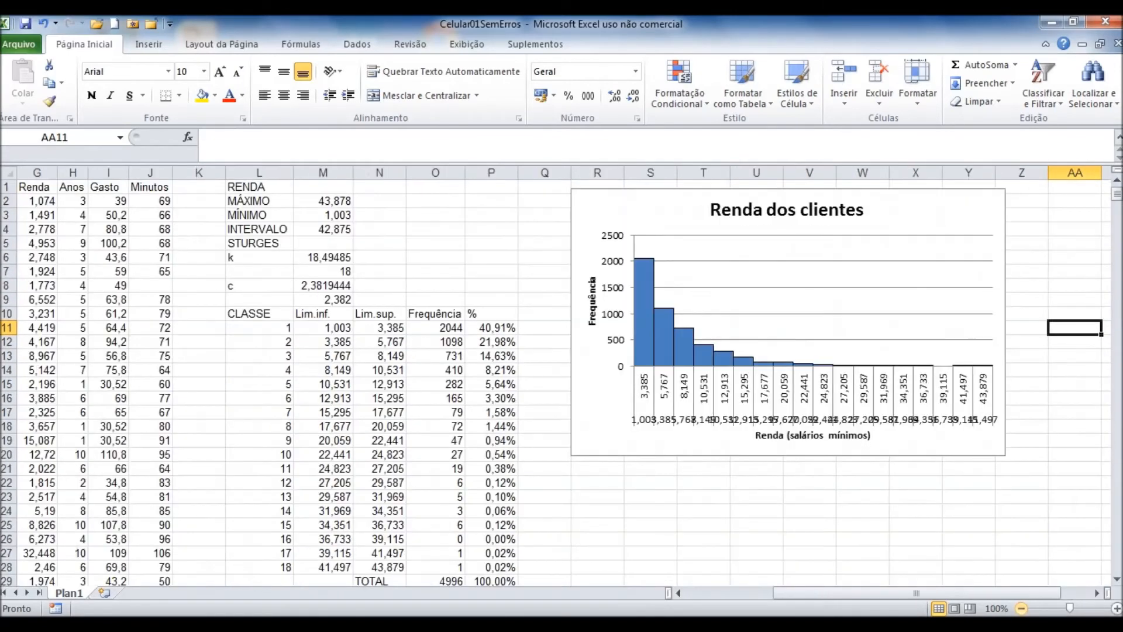
click(1097, 593)
click(1097, 593)
click(1096, 593)
click(1096, 593)
click(1096, 593)
click(1096, 593)
click(1097, 593)
click(1096, 593)
click(1097, 593)
click(497, 214)
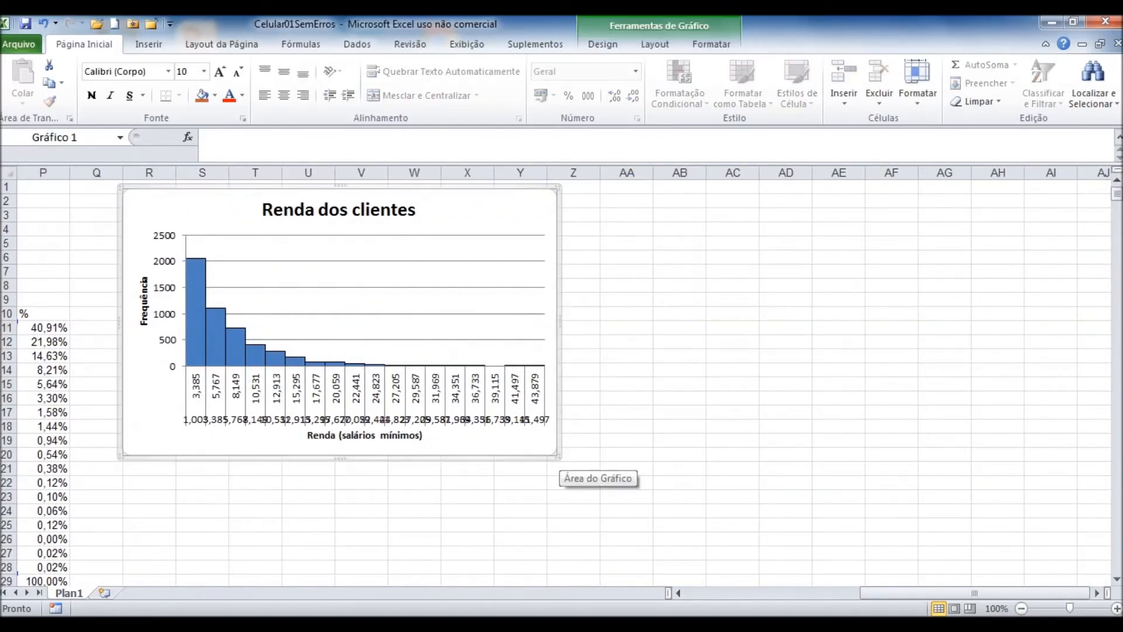
drag(558, 456, 751, 578)
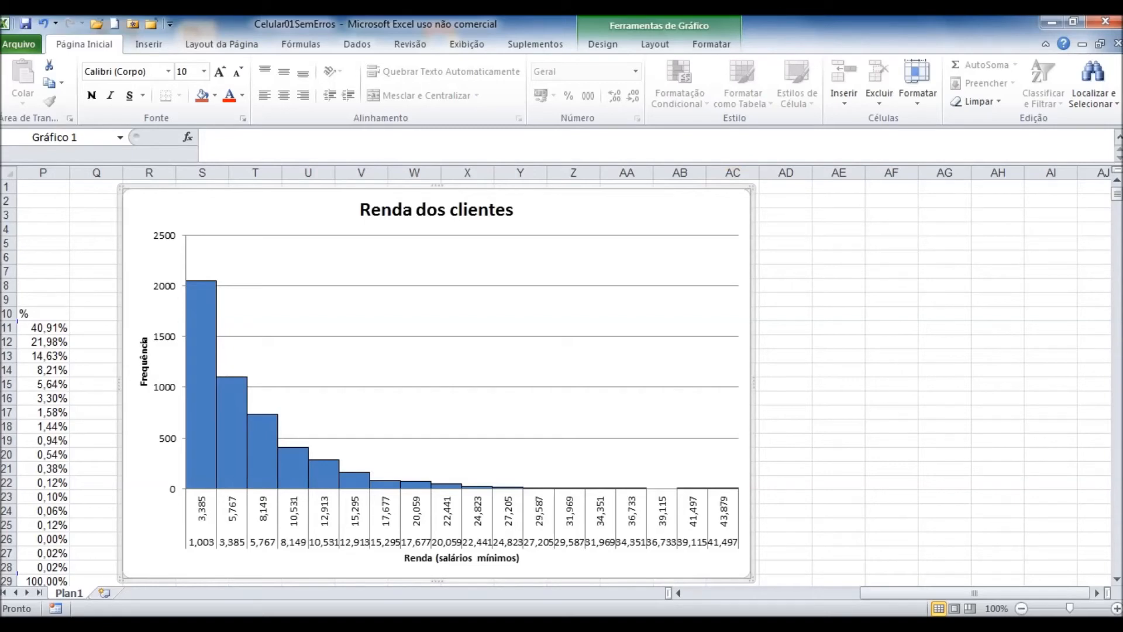
drag(753, 385, 1009, 385)
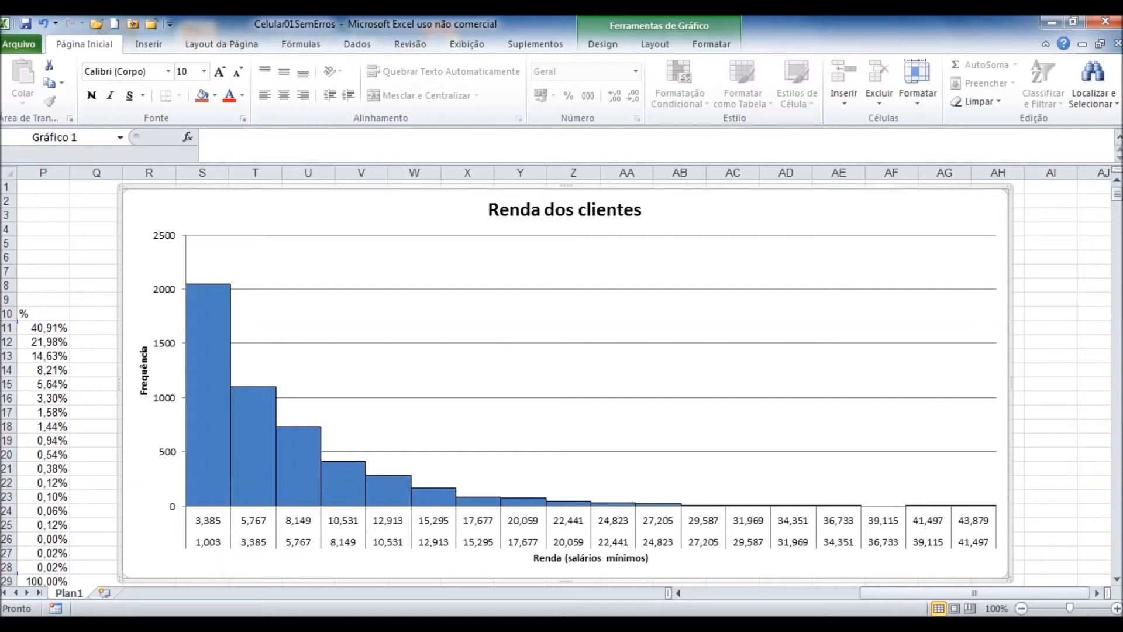
Examine the class limits and frequencies of the histogram's first two columns and its last column against the frequency table.
click(678, 593)
click(679, 593)
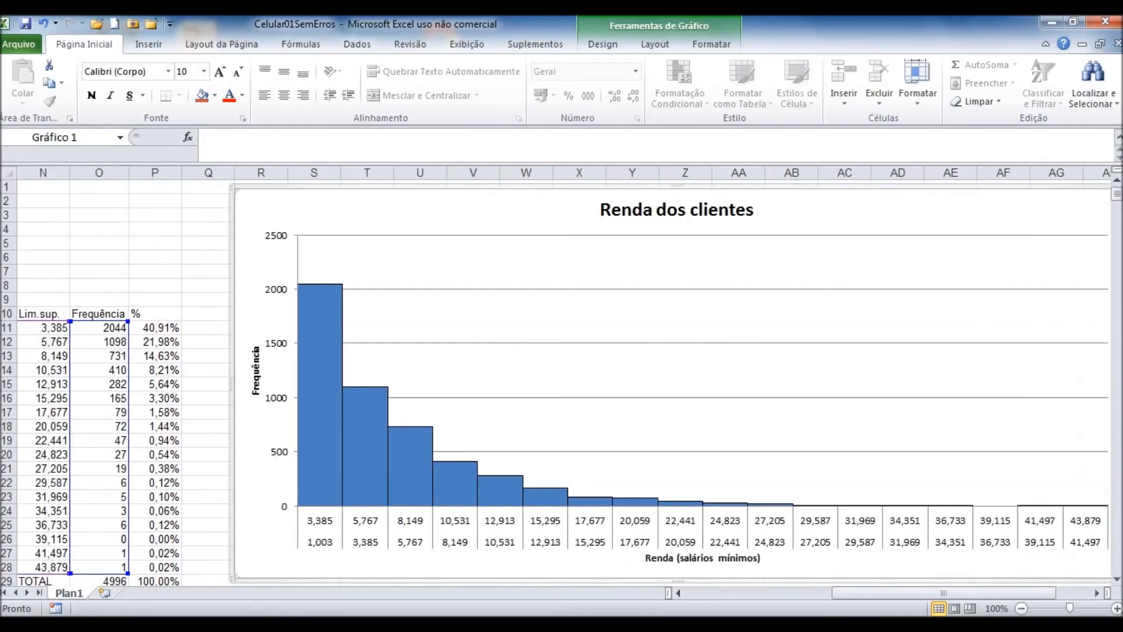
mouse_move(319, 289)
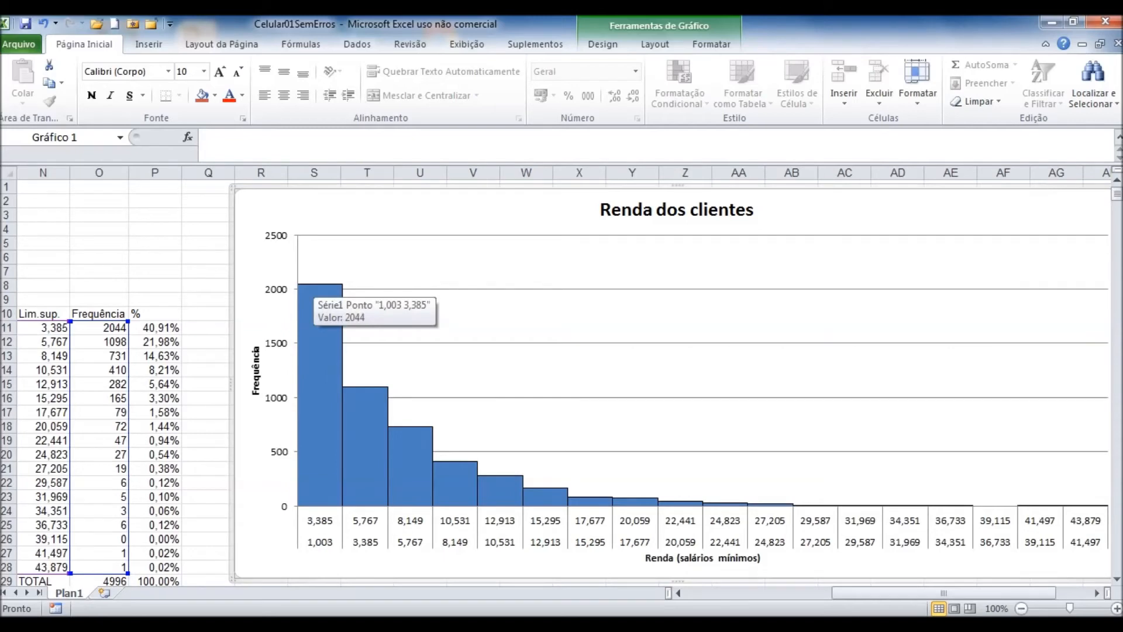
mouse_move(367, 404)
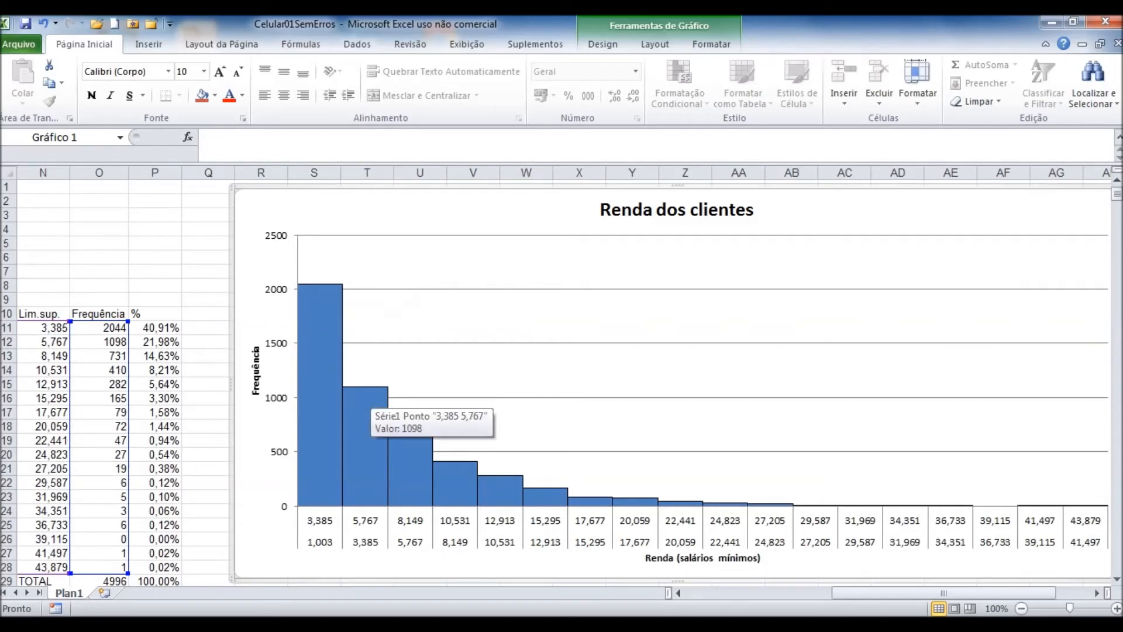
mouse_move(310, 327)
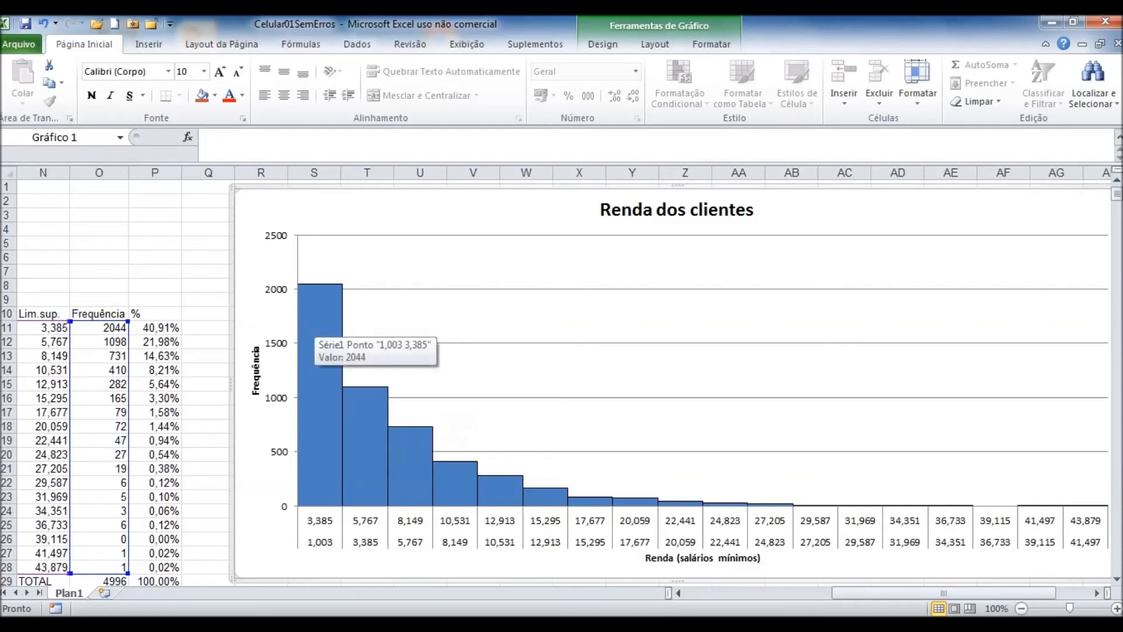
mouse_move(368, 435)
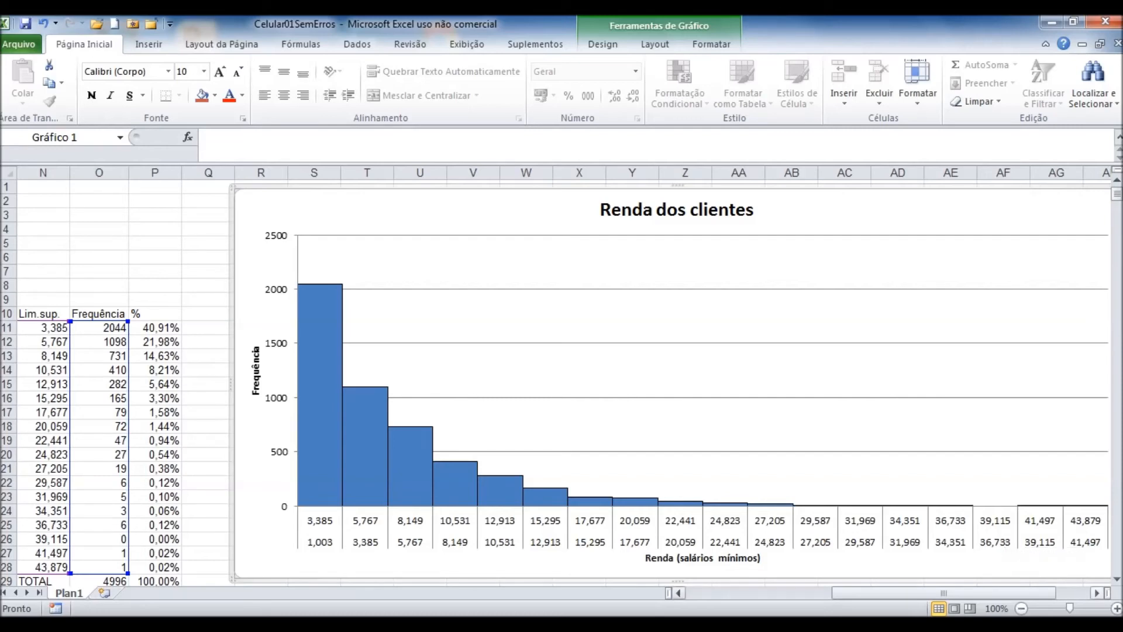
scroll(564, 384, right, 1)
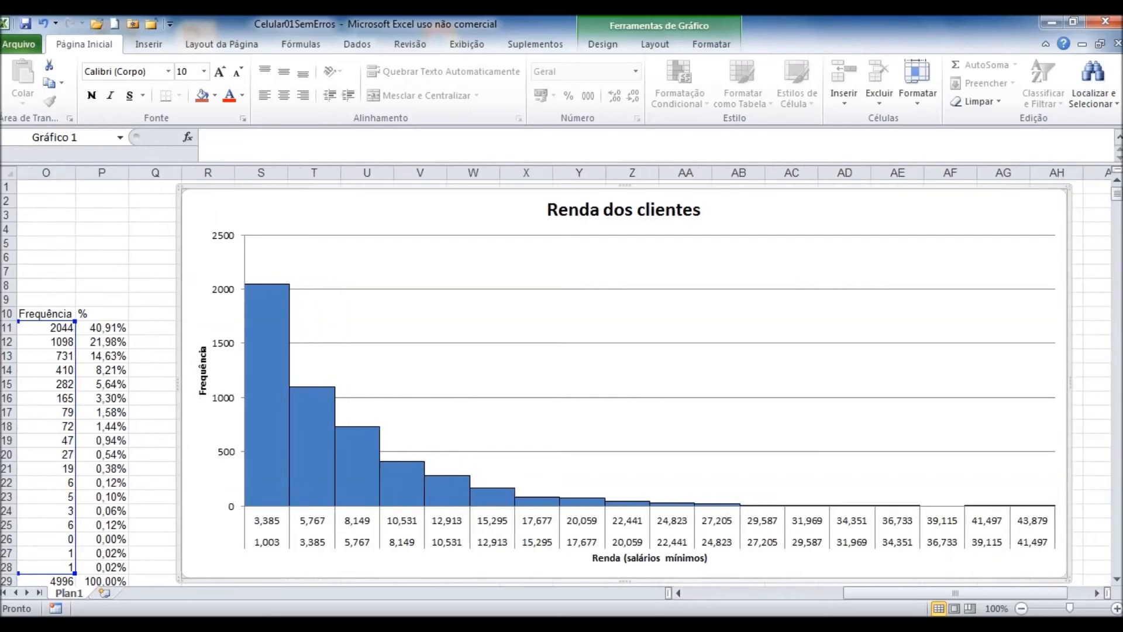
mouse_move(1033, 506)
Format the vertical axis with a fixed major unit of 200 and a fixed maximum of 2100.
click(223, 295)
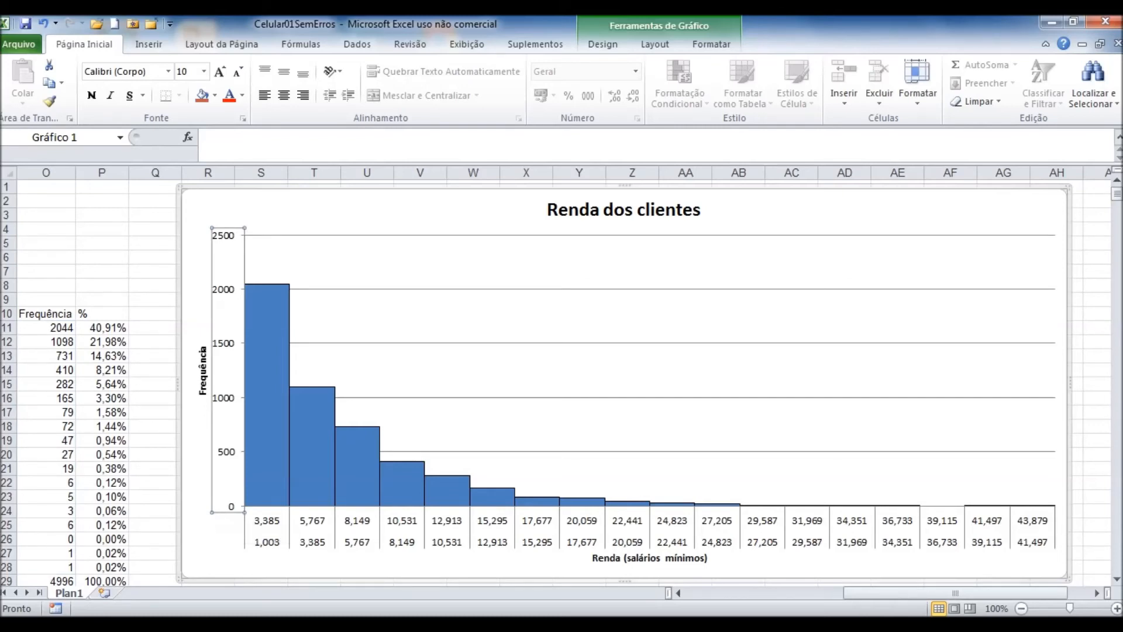
right_click(224, 289)
click(283, 455)
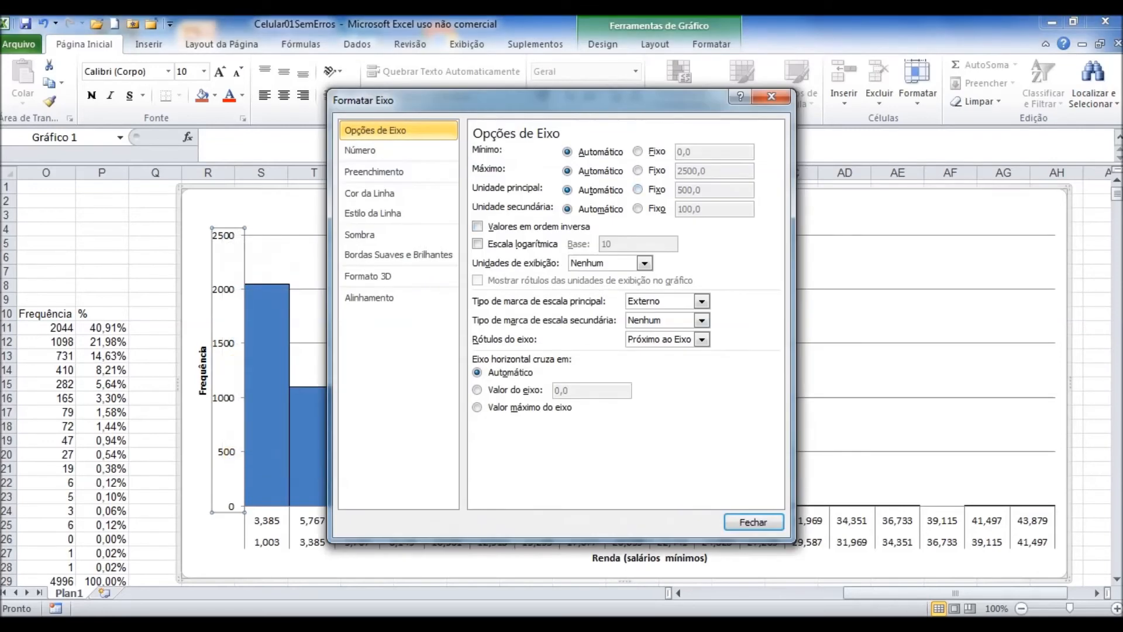
click(637, 189)
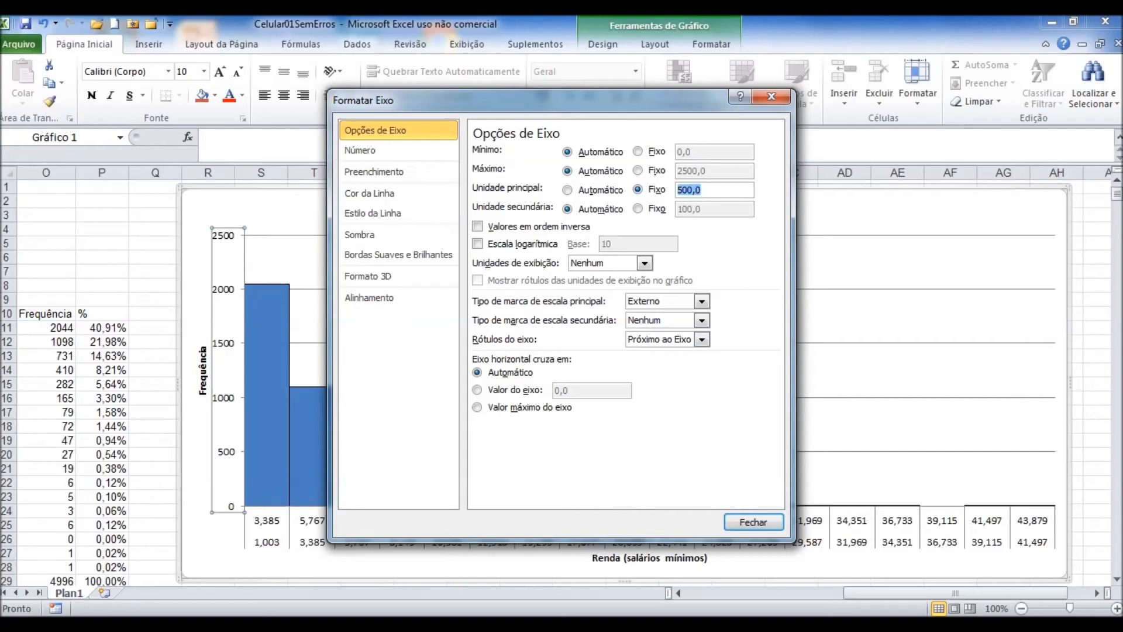
text(200)
click(637, 170)
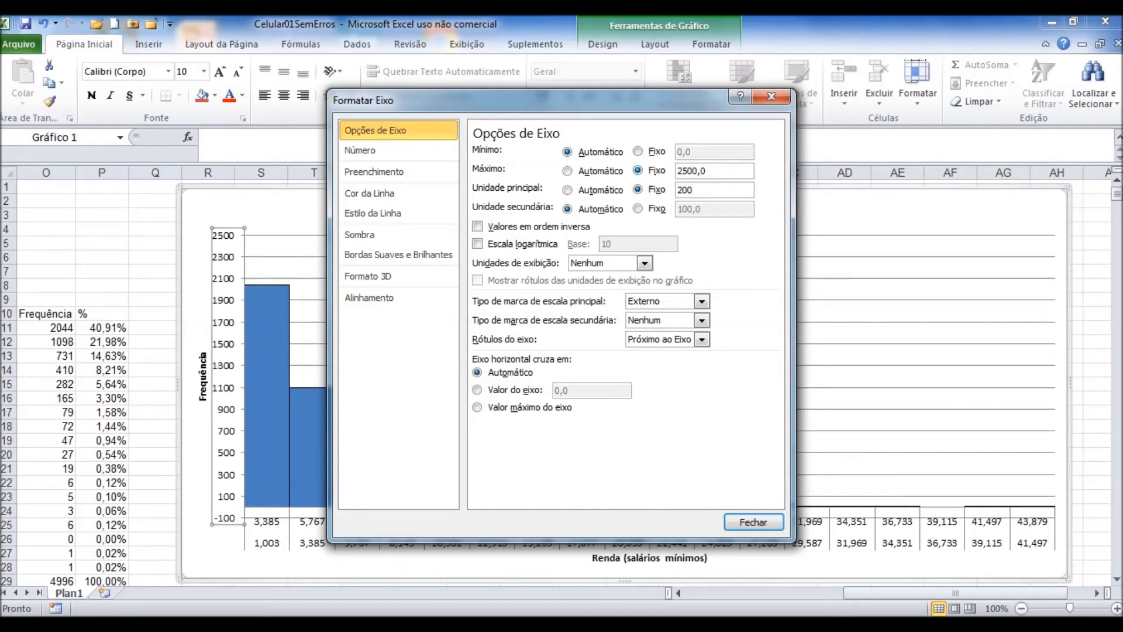
double_click(706, 170)
text(2100)
click(753, 522)
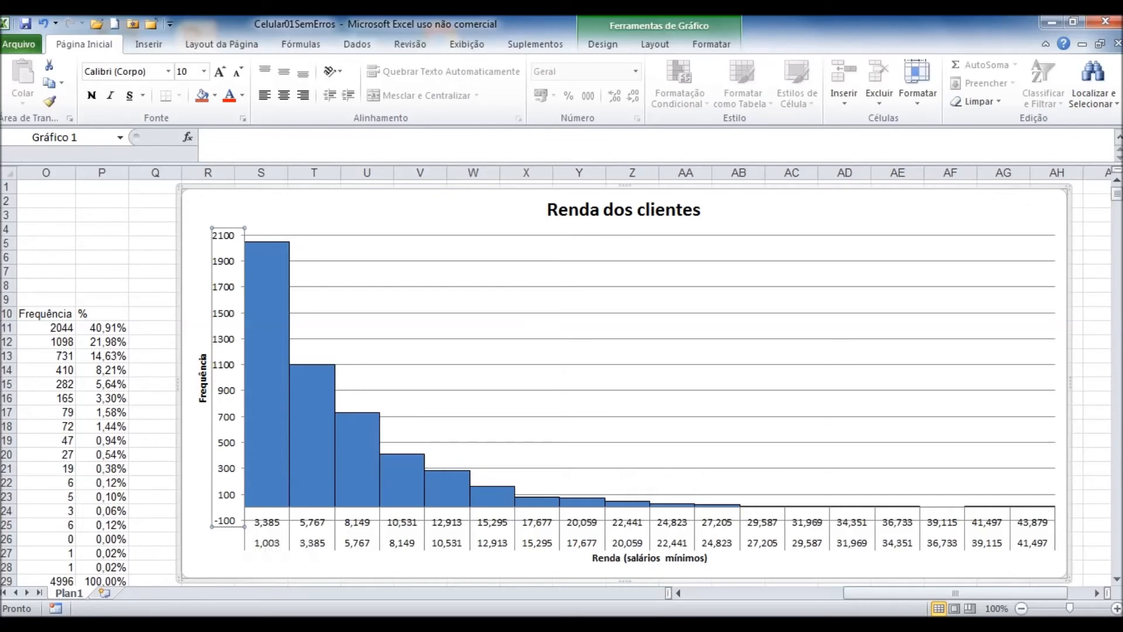
Fix the vertical axis minimum at 0.
right_click(234, 293)
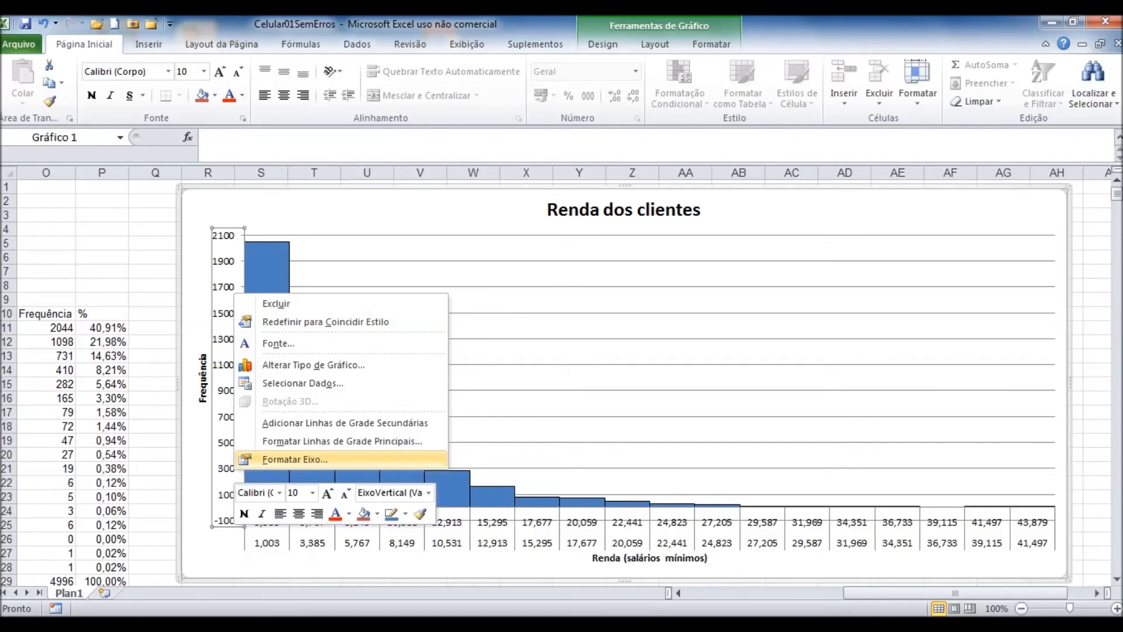
key(Return)
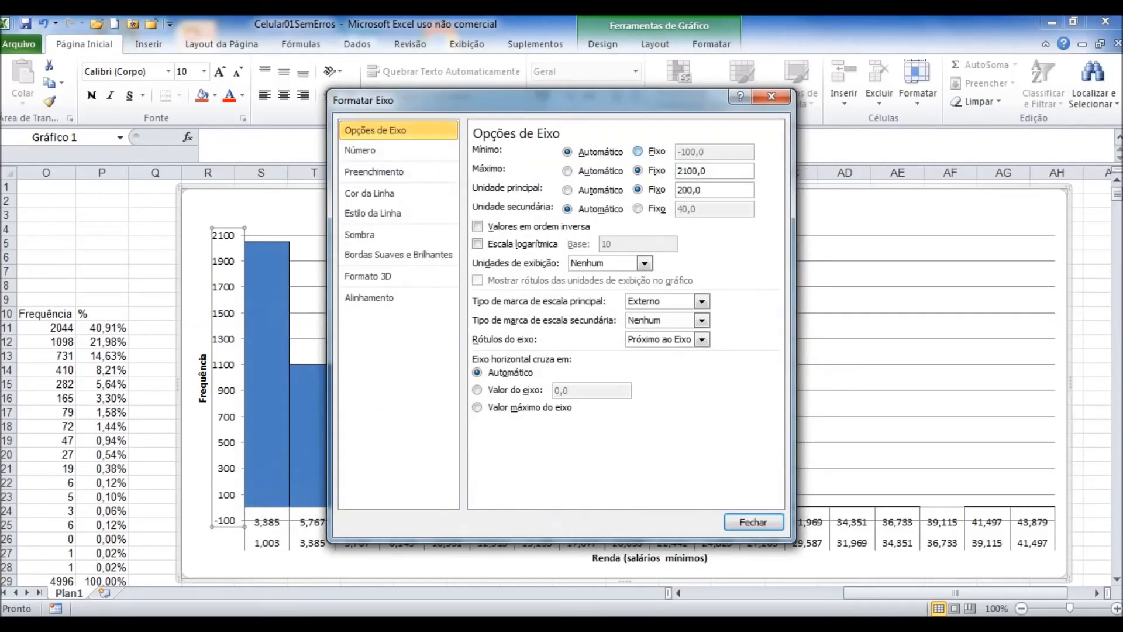
double_click(691, 152)
text(0)
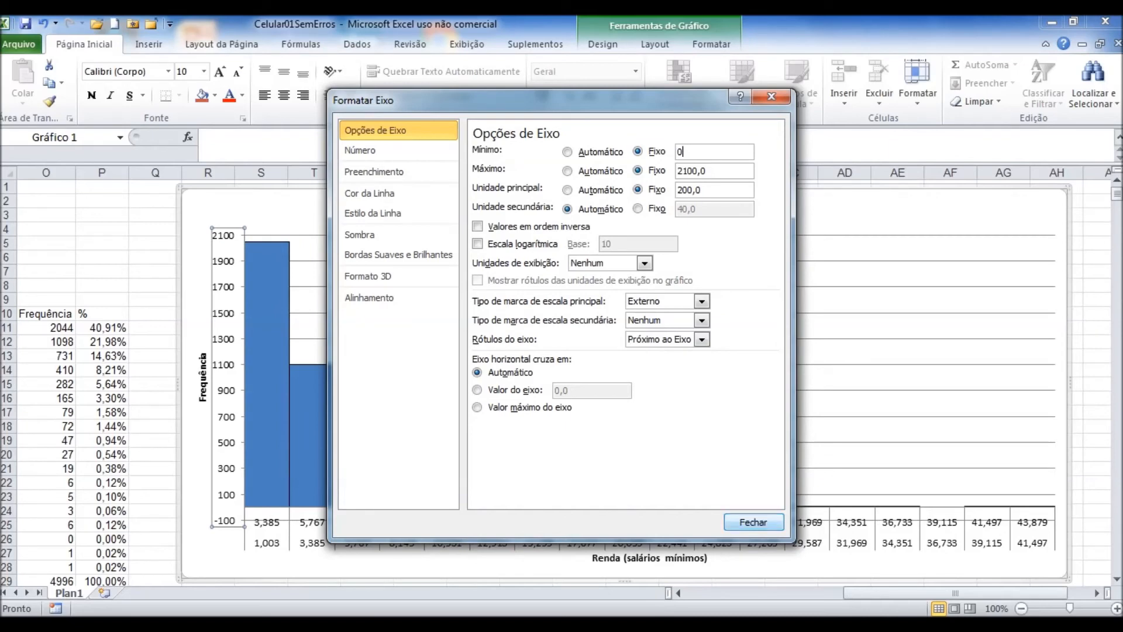
key(Return)
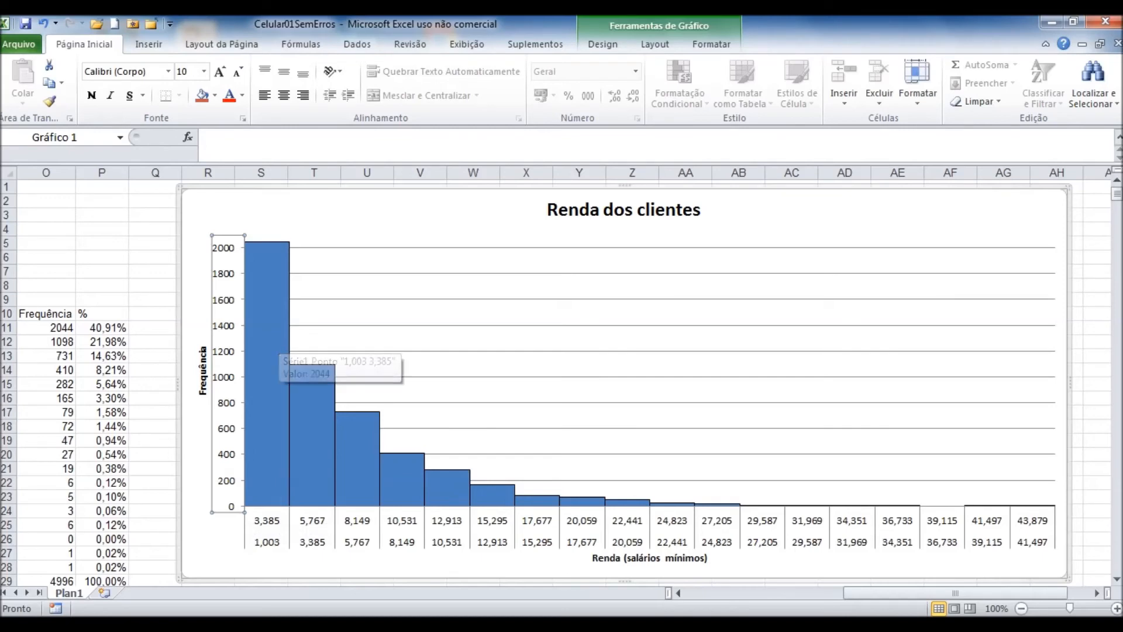
Set the vertical axis's fixed maximum to 2200 and deselect the chart.
click(351, 351)
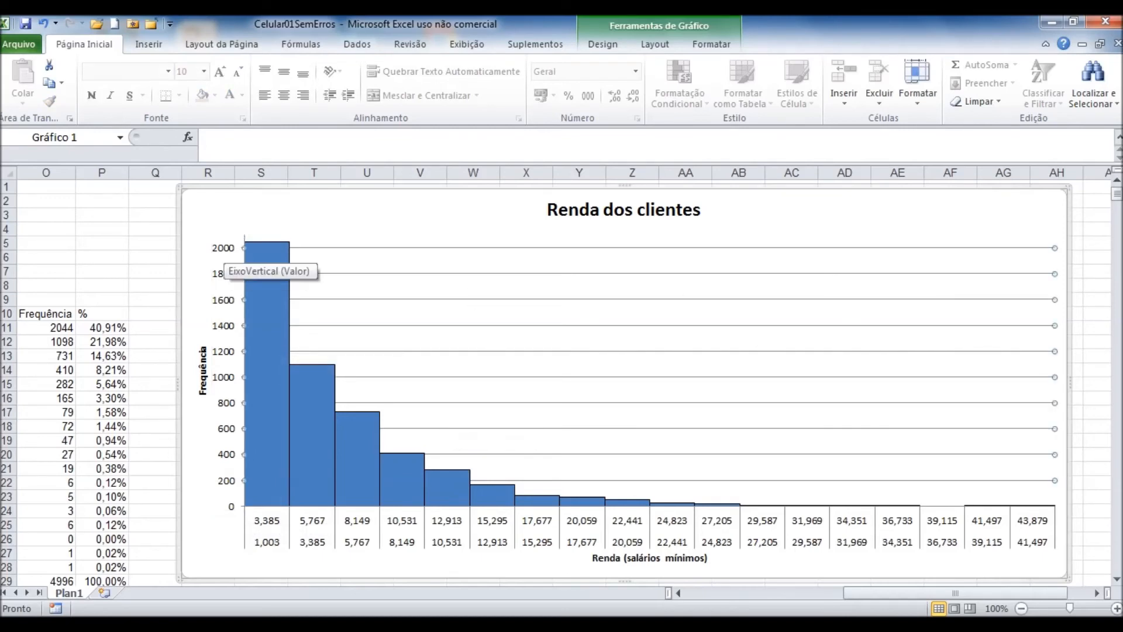
click(227, 249)
right_click(226, 249)
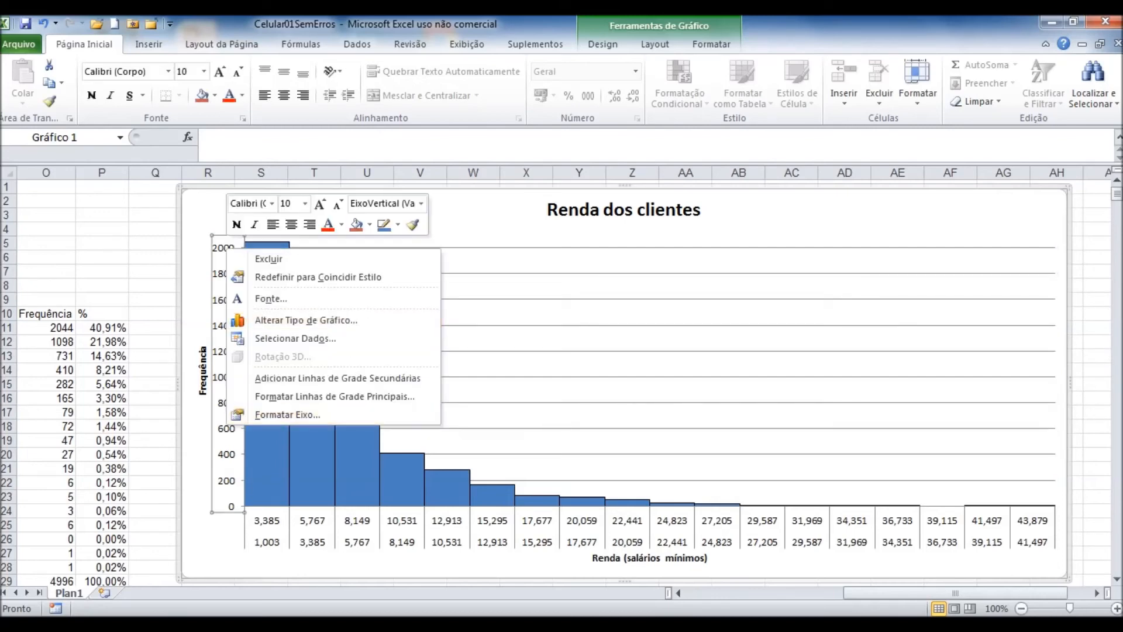
click(287, 415)
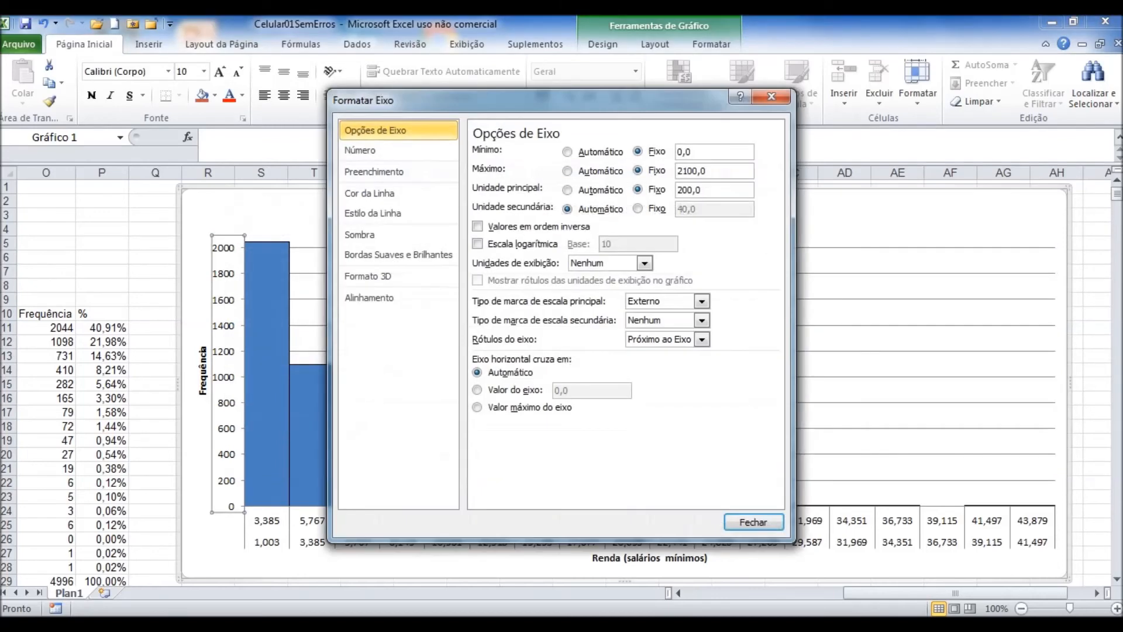
drag(708, 171, 676, 171)
text(2200)
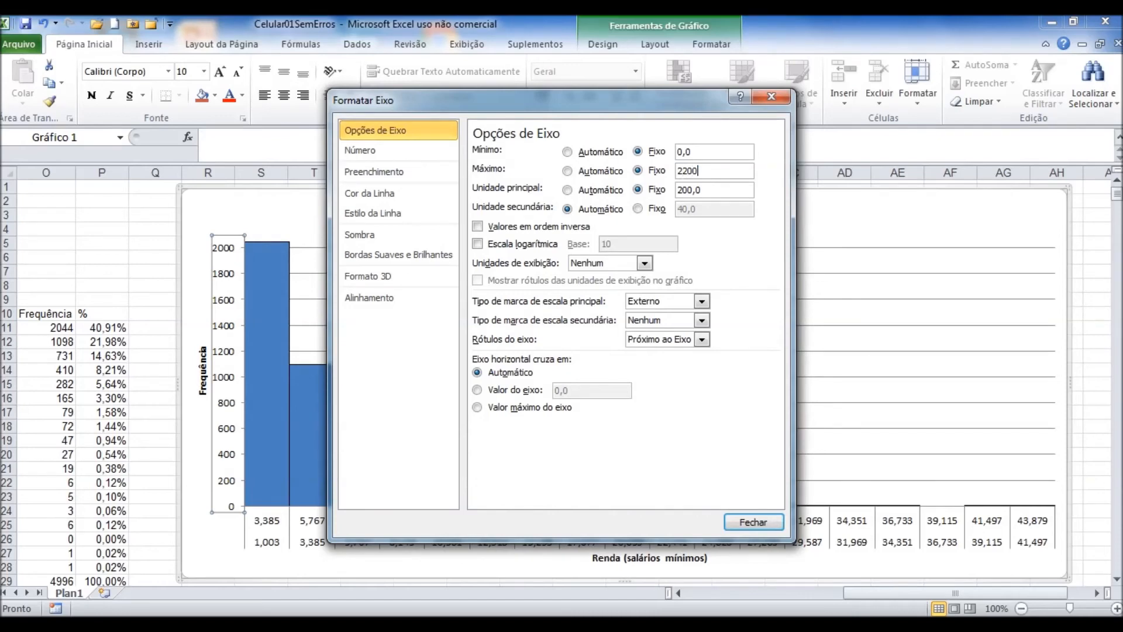
key(Return)
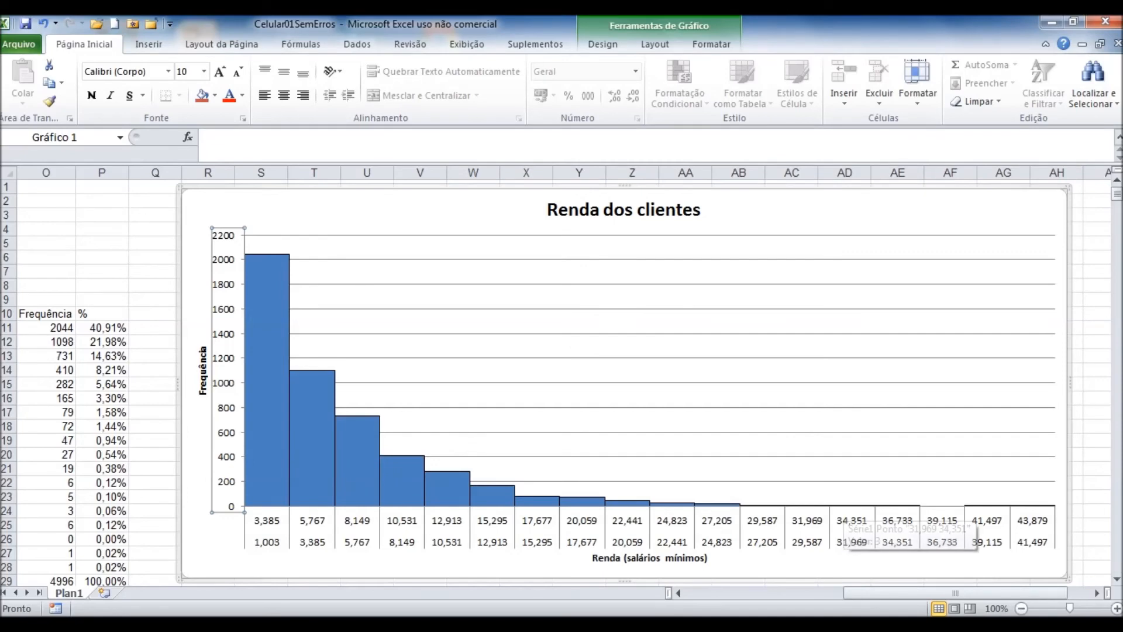
click(102, 242)
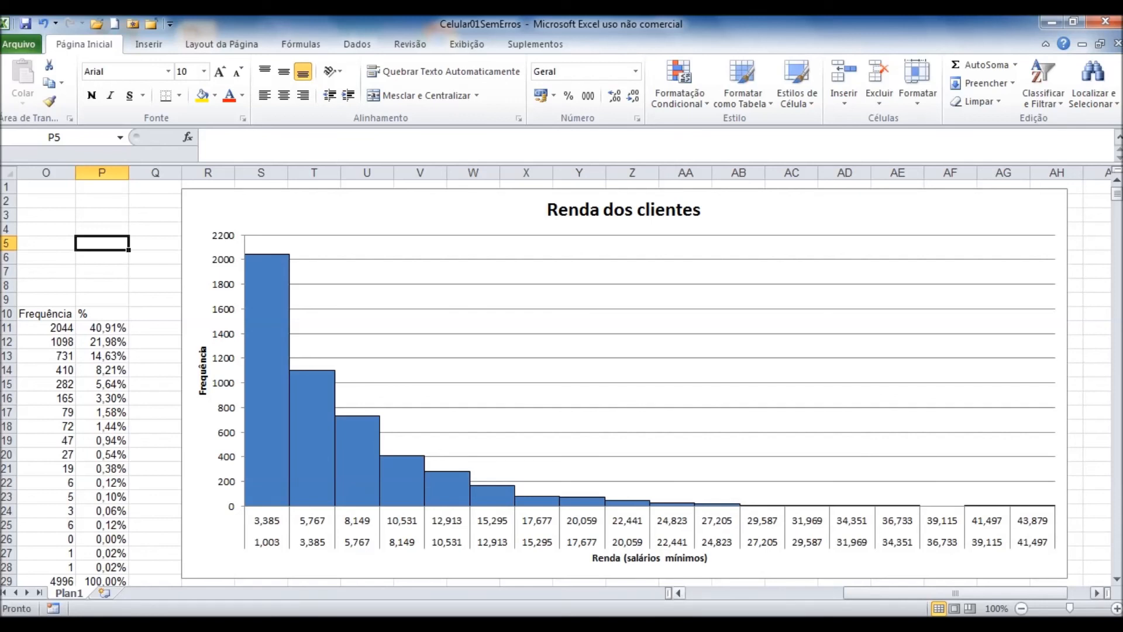
scroll(562, 380, left, 6)
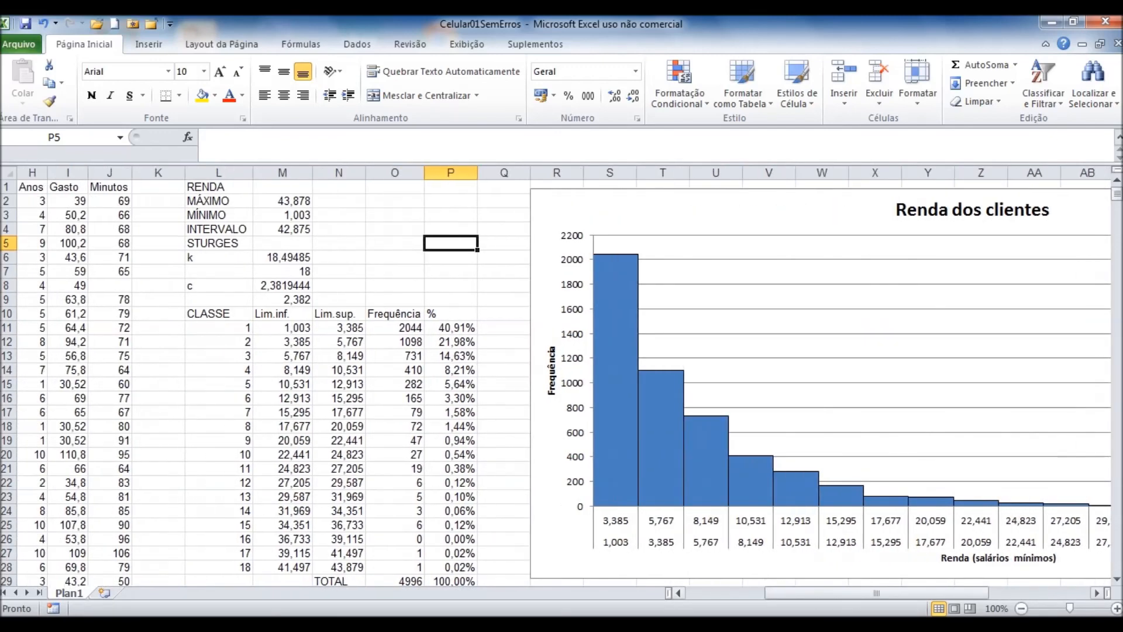
click(503, 299)
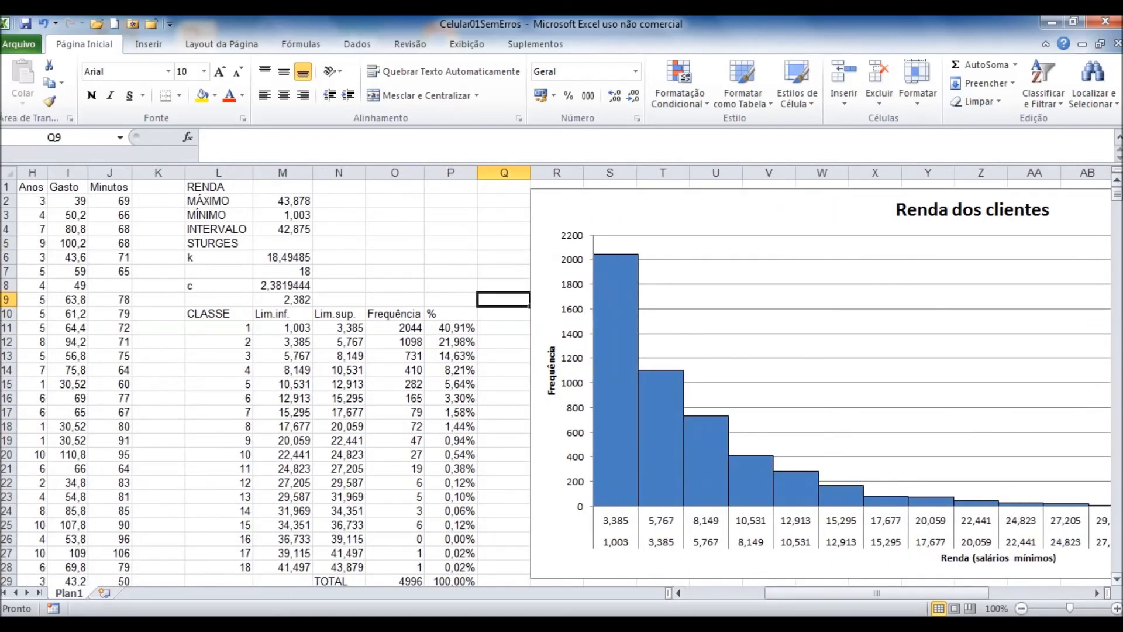
scroll(562, 380, right, 5)
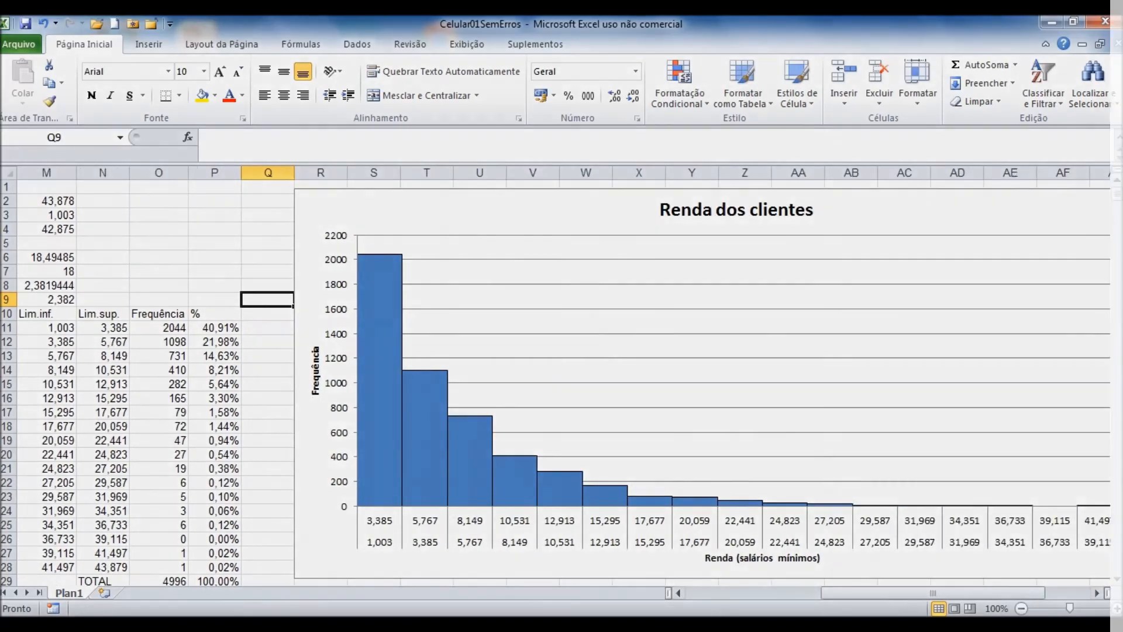